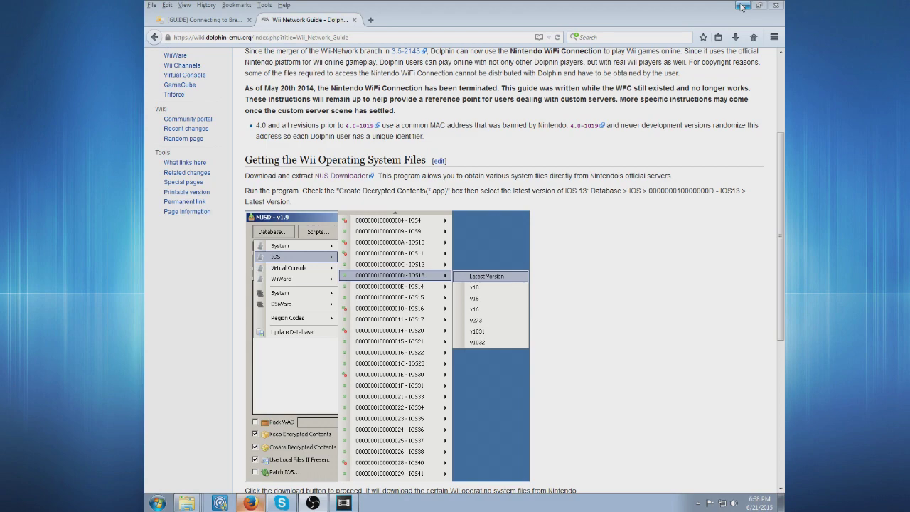
Hide Firefox and the Project M Stuff window, then launch NUS Downloader from the NUS folder
{"action": "left_click", "coordinate": [742, 6]}
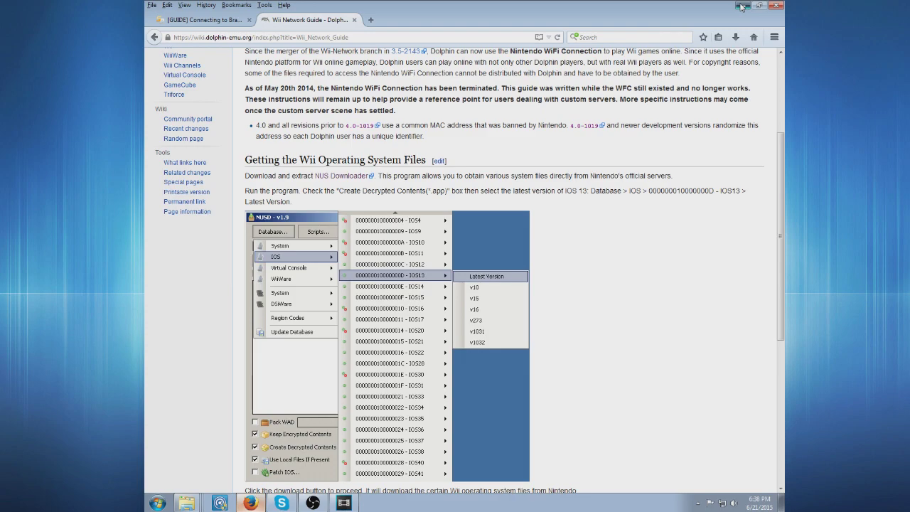
{"action": "left_click", "coordinate": [742, 6]}
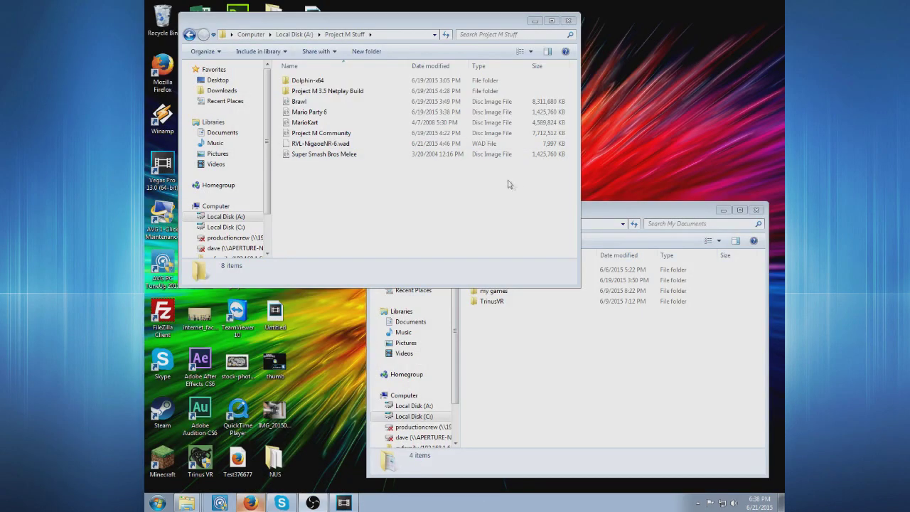
{"action": "left_click", "coordinate": [535, 21]}
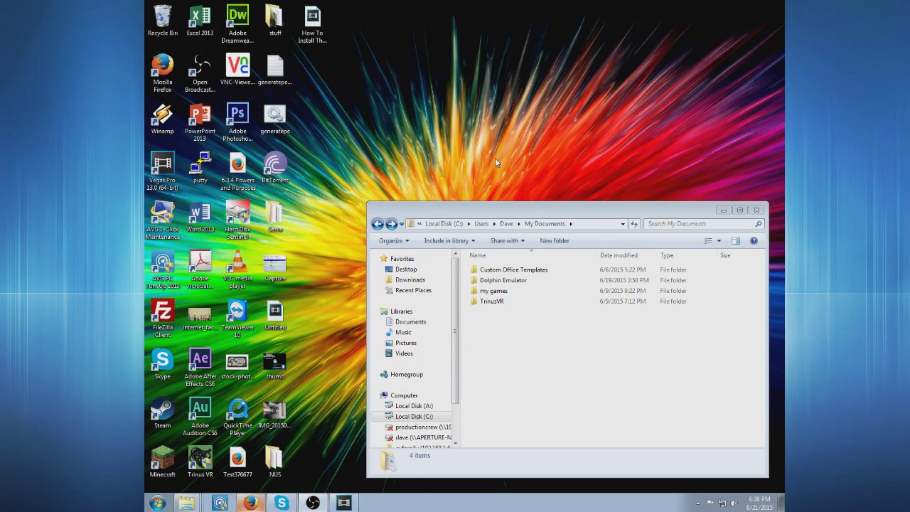
{"action": "double_click", "coordinate": [272, 455]}
{"action": "left_click", "coordinate": [338, 140]}
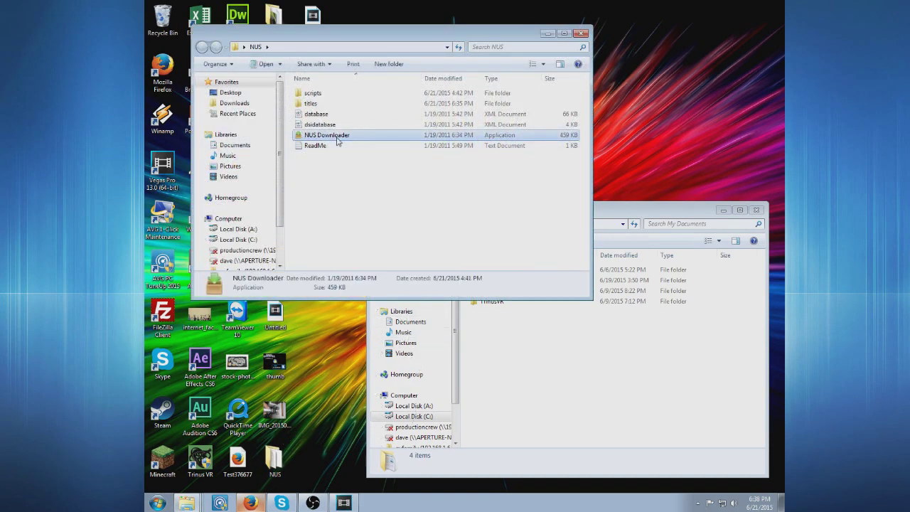
{"action": "double_click", "coordinate": [337, 140]}
{"action": "left_click", "coordinate": [491, 260]}
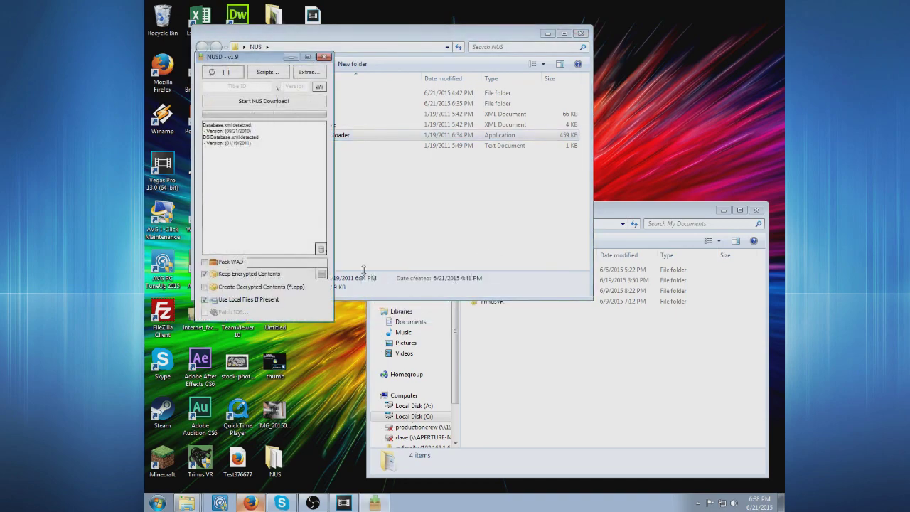
Load the title database, browse Database > IOS, and enable Create Decrypted Contents (*.app)
{"action": "left_click", "coordinate": [229, 74]}
{"action": "left_click", "coordinate": [226, 74]}
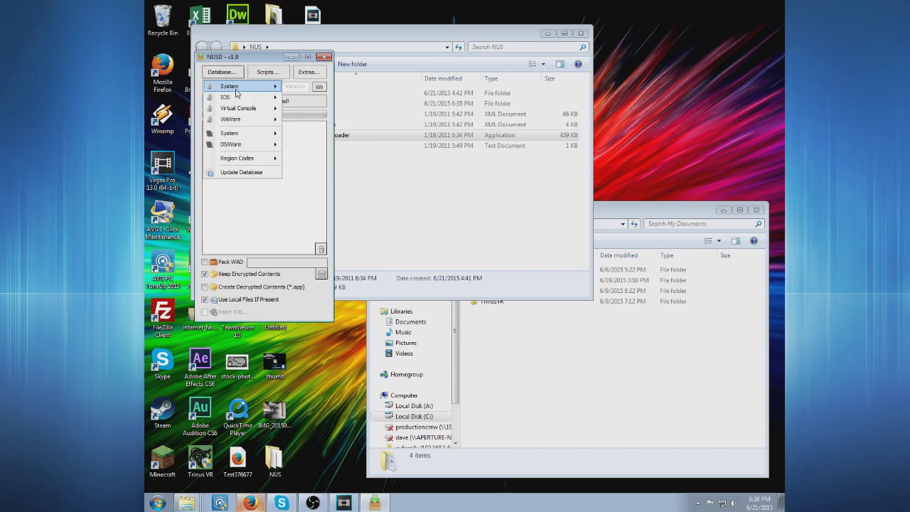
{"action": "mouse_move", "coordinate": [235, 97]}
{"action": "mouse_move", "coordinate": [345, 175]}
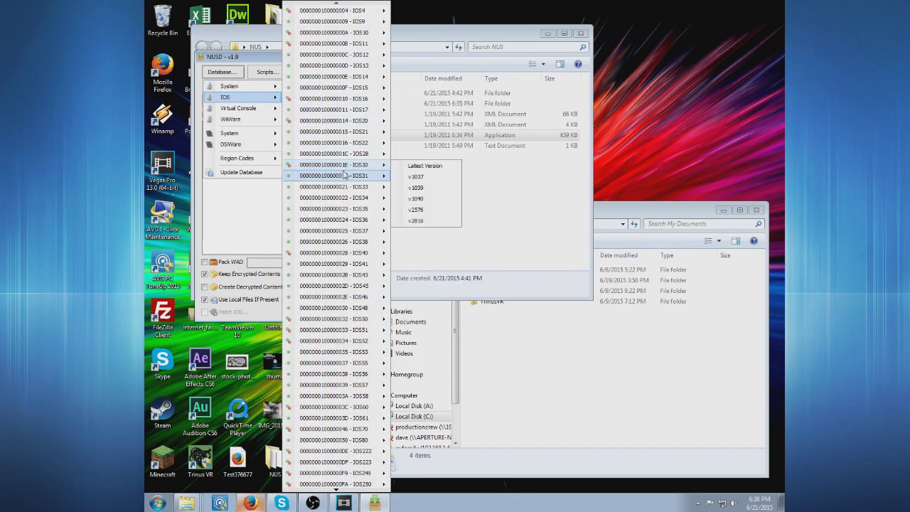
{"action": "mouse_move", "coordinate": [362, 67]}
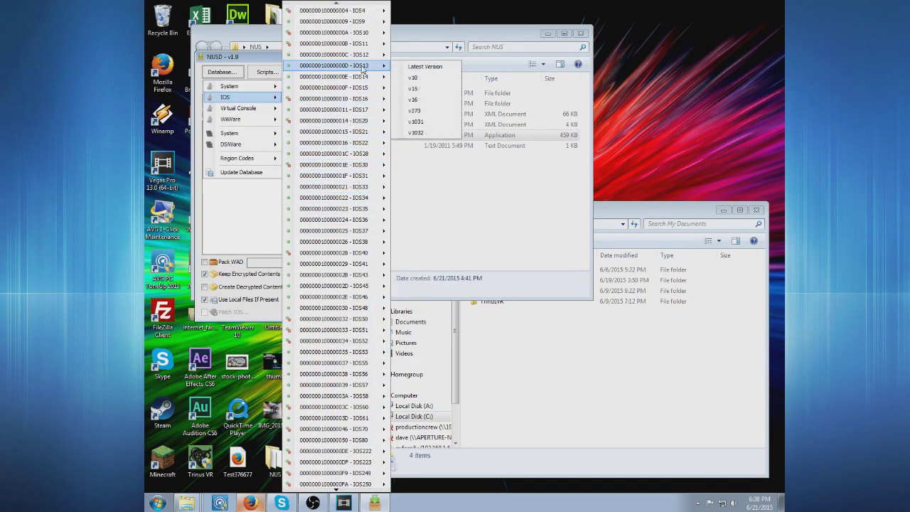
{"action": "left_click", "coordinate": [243, 246]}
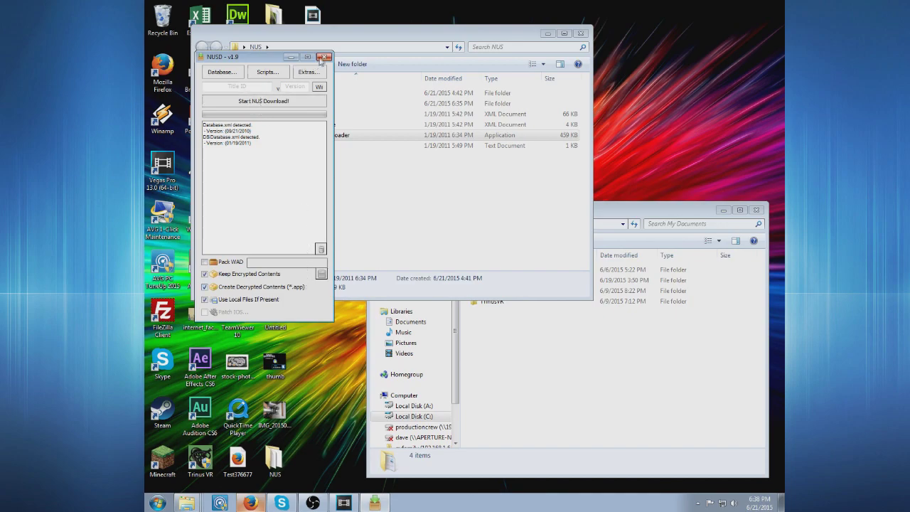
{"action": "left_click", "coordinate": [324, 56]}
{"action": "double_click", "coordinate": [330, 104]}
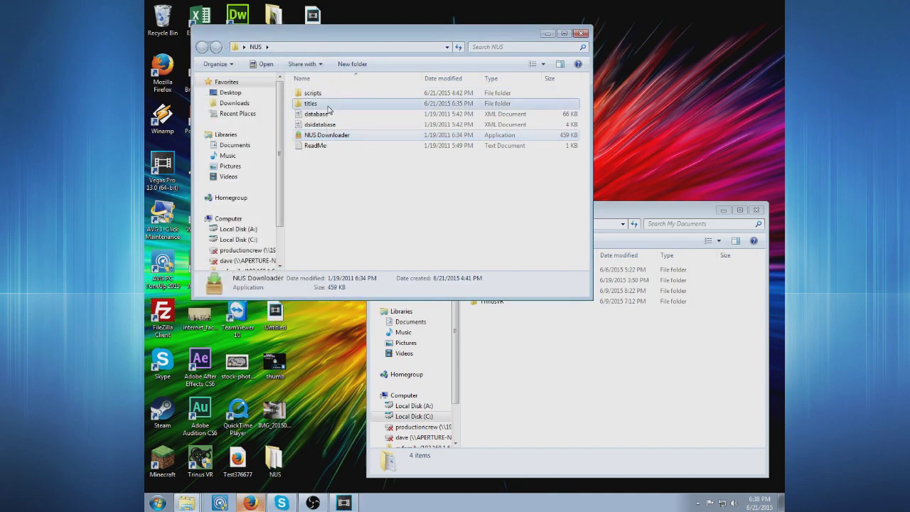
{"action": "double_click", "coordinate": [356, 94]}
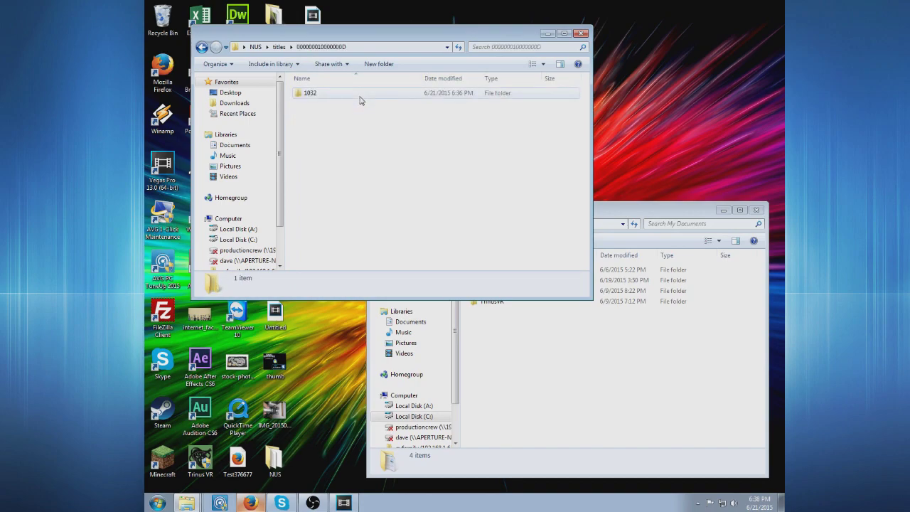
{"action": "double_click", "coordinate": [336, 96]}
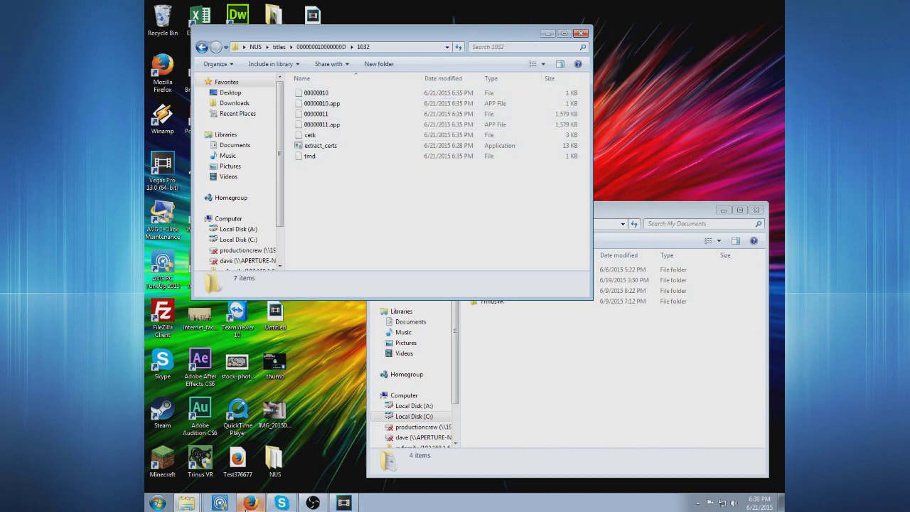
Check the 1032 folder's 00000011.app against the certificate files named in the Wii Network Guide
{"action": "left_click", "coordinate": [249, 505]}
{"action": "scroll", "coordinate": [384, 341], "scroll_direction": "down", "scroll_amount": 5}
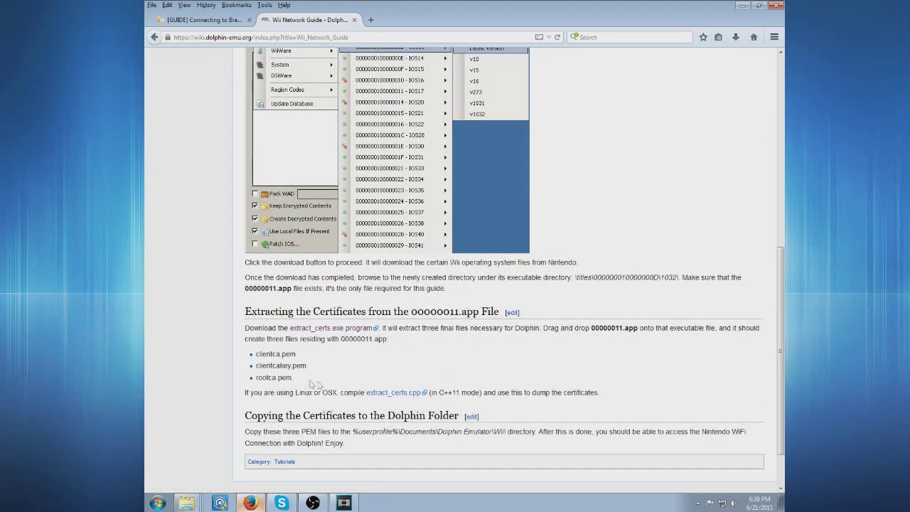
{"action": "left_click", "coordinate": [256, 503]}
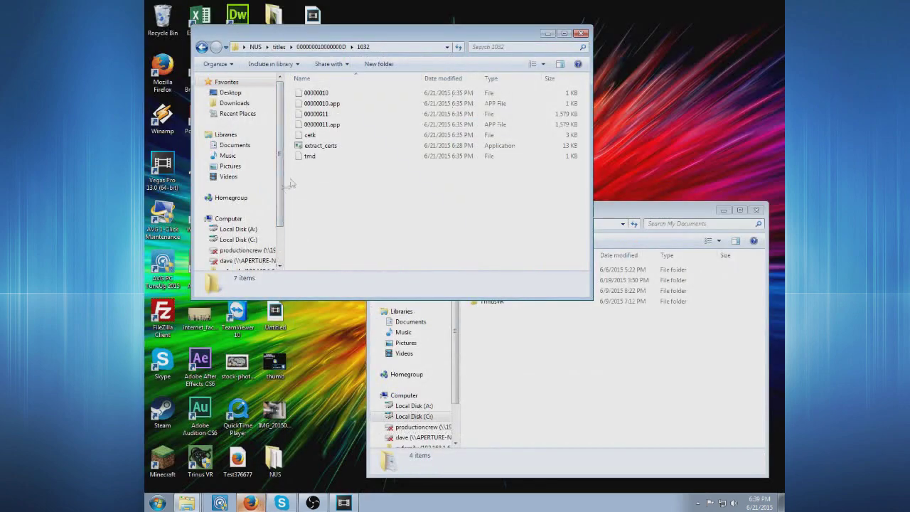
{"action": "left_click", "coordinate": [337, 125]}
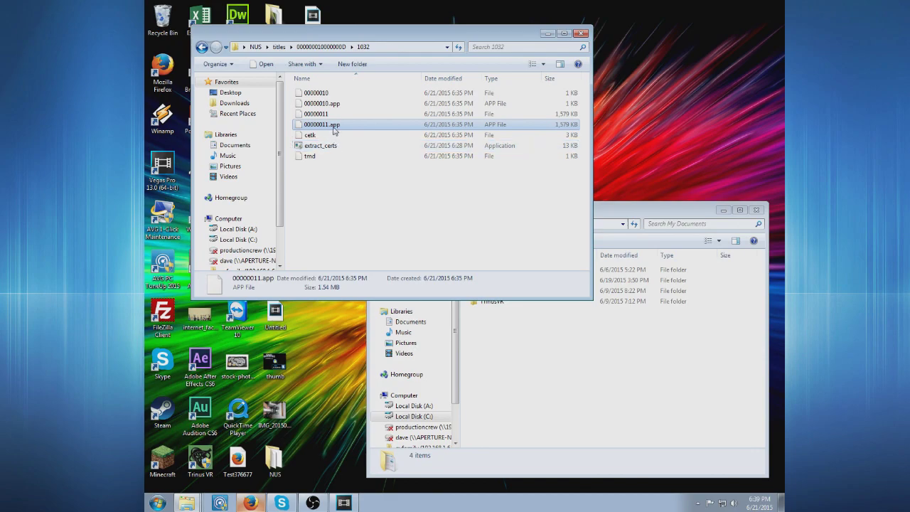
{"action": "left_click", "coordinate": [420, 218]}
{"action": "left_click", "coordinate": [291, 505]}
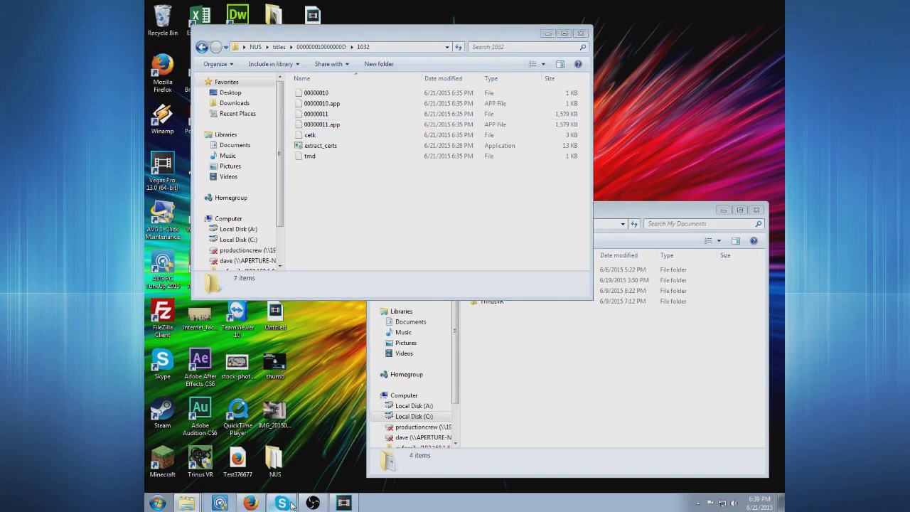
{"action": "left_click", "coordinate": [250, 502]}
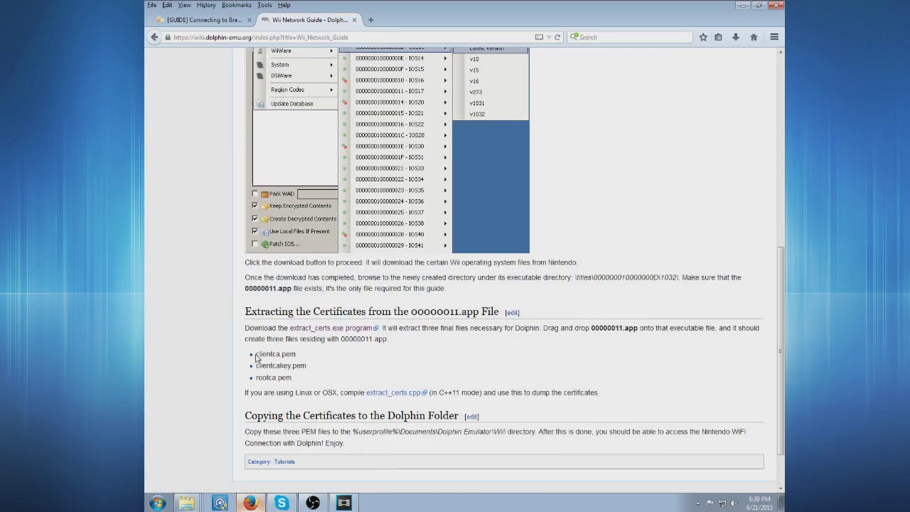
{"action": "left_click_drag", "start_coordinate": [256, 353], "coordinate": [314, 386]}
{"action": "left_click", "coordinate": [314, 386]}
{"action": "left_click", "coordinate": [250, 503]}
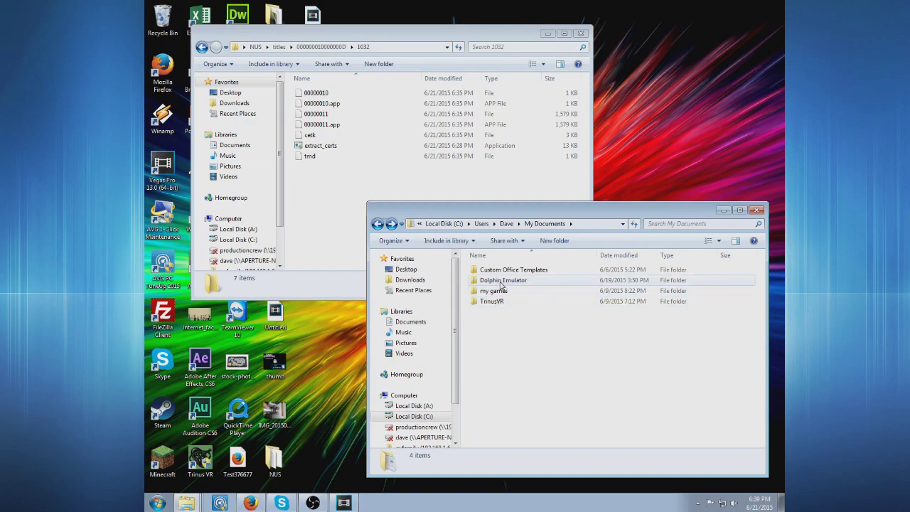
Open Dolphin Emulator > Wii, holding clientca.pem, clientcakey.pem and rootca.pem
{"action": "double_click", "coordinate": [501, 280]}
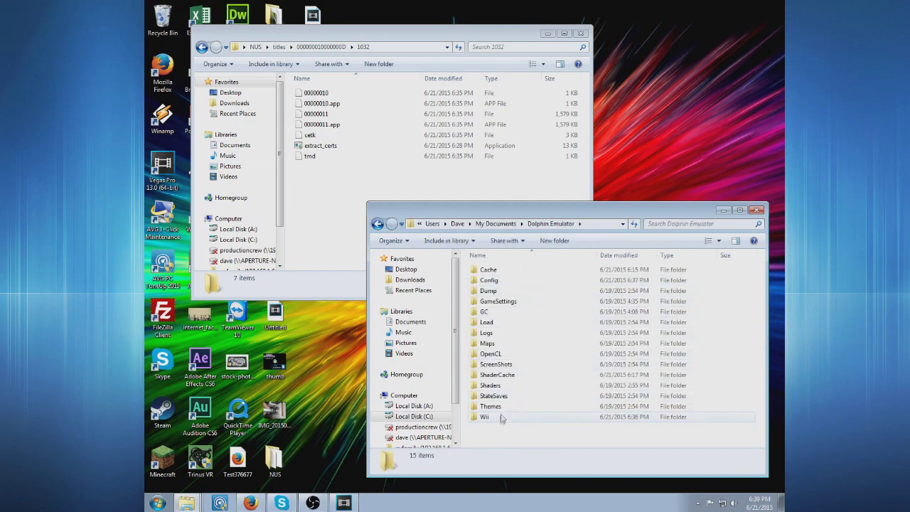
{"action": "double_click", "coordinate": [502, 415]}
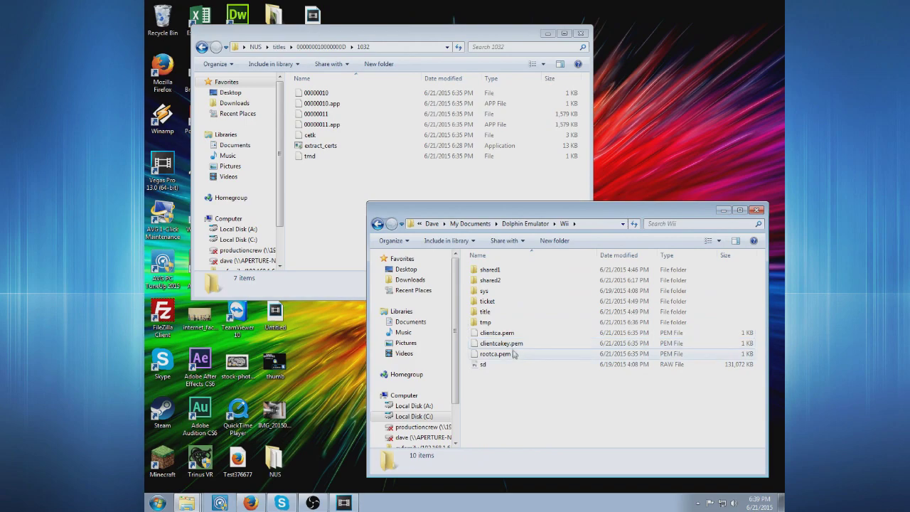
{"action": "left_click", "coordinate": [352, 213]}
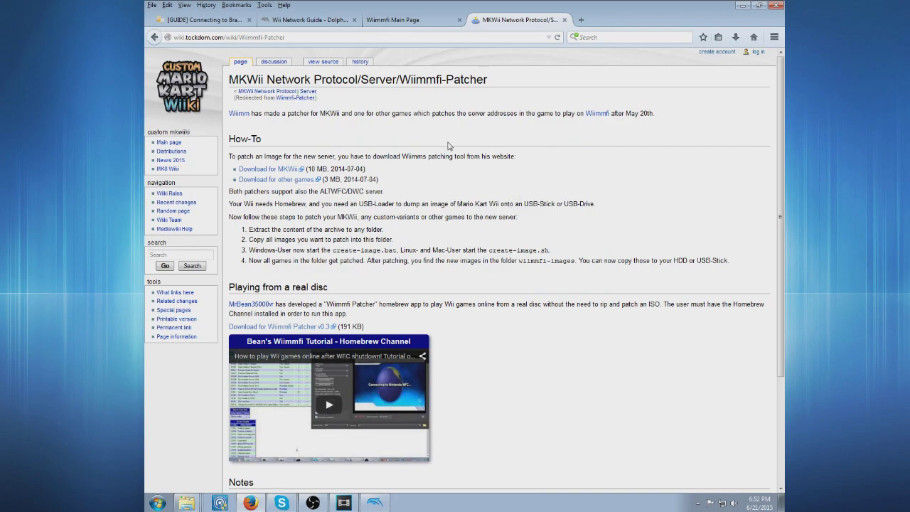
Save the MKWii patcher archive mkw-wiimmfi-patcher-v3 (9.96 MB) and open the Downloads list
{"action": "left_click", "coordinate": [272, 172]}
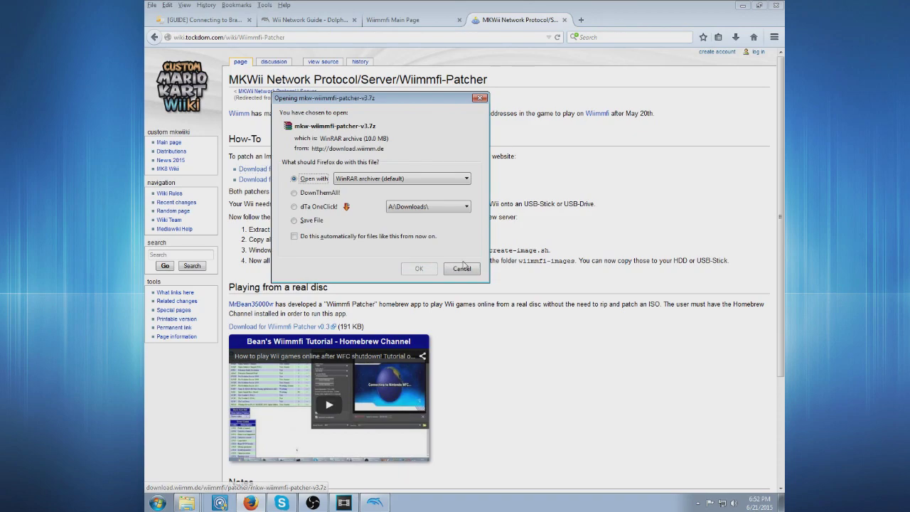
{"action": "left_click", "coordinate": [312, 220]}
{"action": "left_click", "coordinate": [424, 270]}
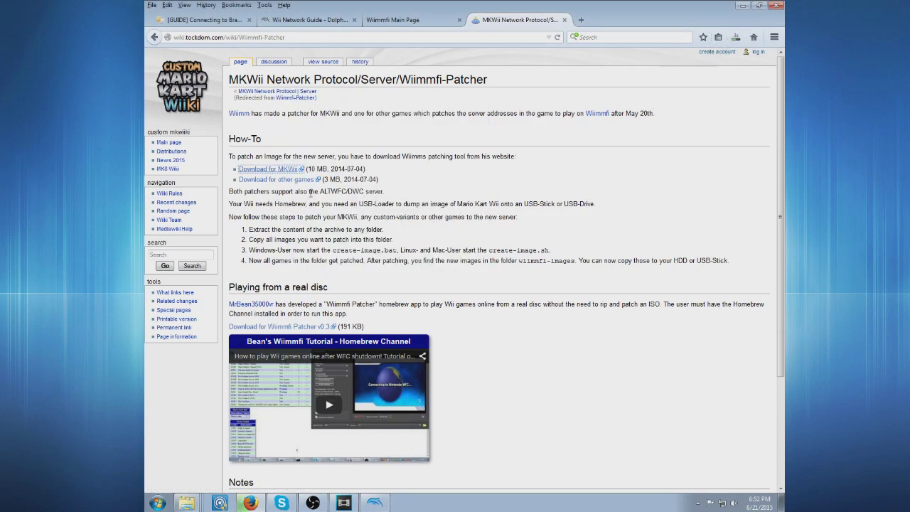
{"action": "left_click", "coordinate": [277, 169]}
{"action": "left_click", "coordinate": [736, 38]}
Open the downloaded mkw-wiimmfi-patcher-v3.7z archive in WinRAR from the Downloads folder
{"action": "left_click", "coordinate": [730, 74]}
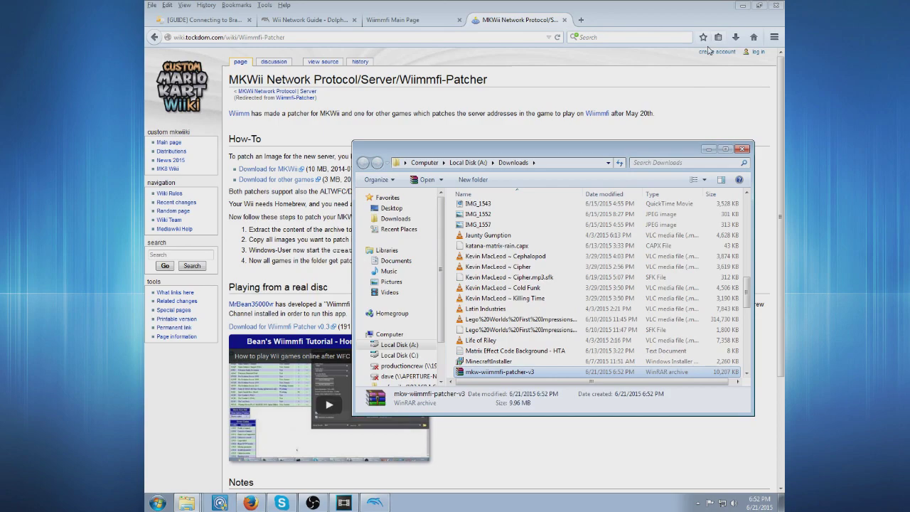
{"action": "double_click", "coordinate": [559, 375]}
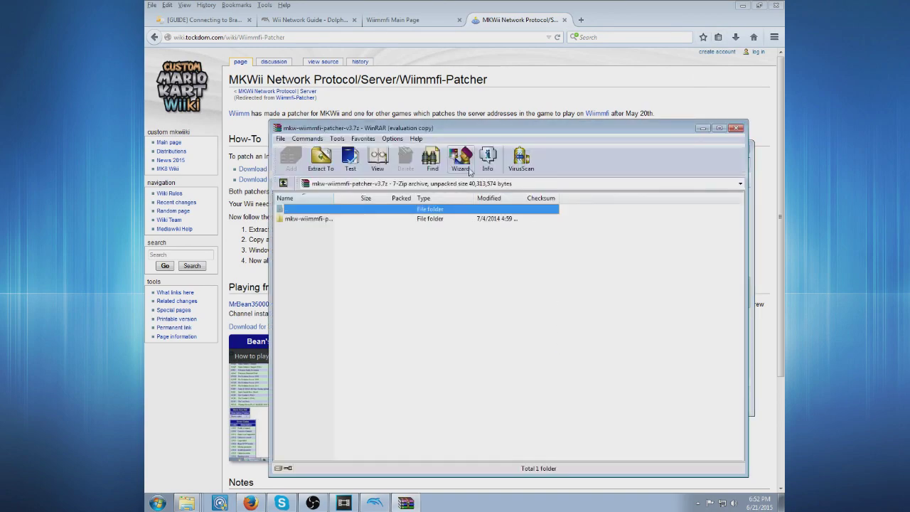
{"action": "left_click", "coordinate": [747, 7]}
{"action": "left_click", "coordinate": [747, 7]}
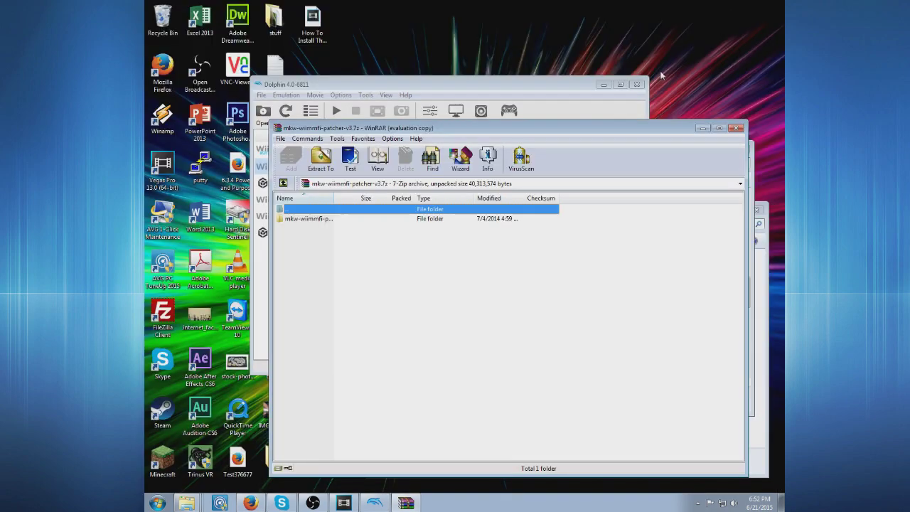
Close the Dolphin Wii and Downloads windows and arrange WinRAR beside the remaining Explorer window
{"action": "left_click", "coordinate": [755, 291]}
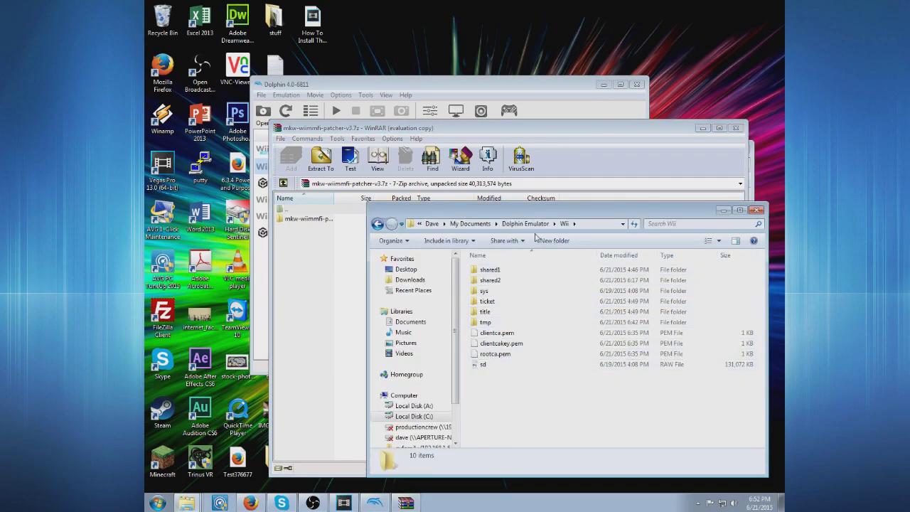
{"action": "left_click", "coordinate": [758, 210]}
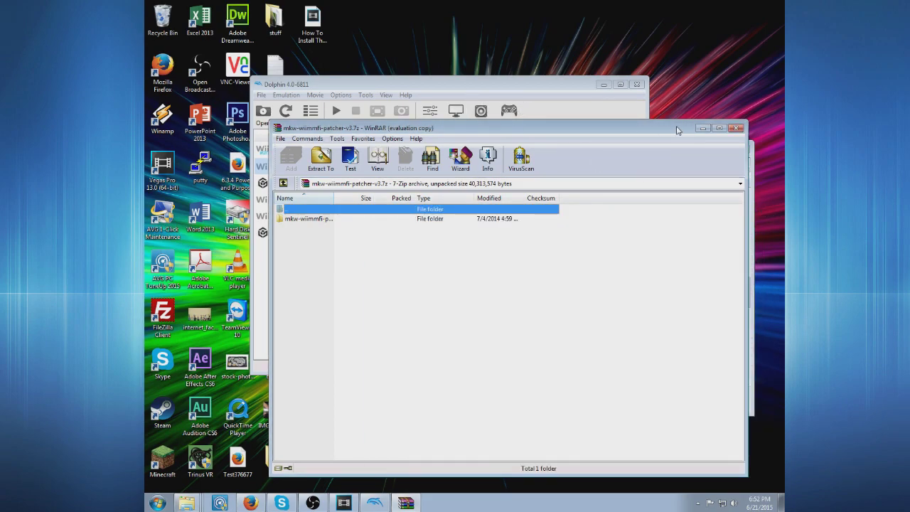
{"action": "mouse_move", "coordinate": [670, 131]}
{"action": "left_mouse_down"}
{"action": "mouse_move", "coordinate": [527, 91]}
{"action": "mouse_move", "coordinate": [498, 99]}
{"action": "mouse_move", "coordinate": [568, 65]}
{"action": "left_mouse_up"}
{"action": "left_click", "coordinate": [741, 148]}
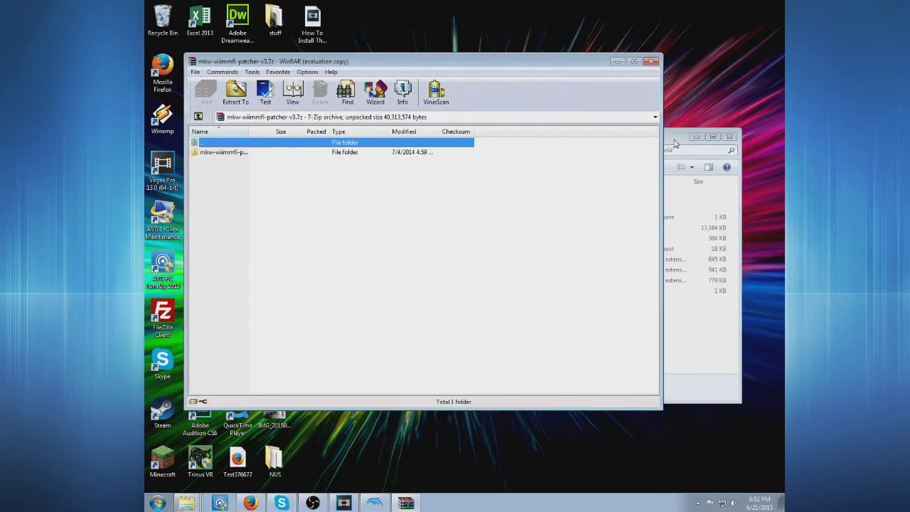
{"action": "mouse_move", "coordinate": [676, 144]}
{"action": "left_mouse_down"}
{"action": "mouse_move", "coordinate": [716, 140]}
{"action": "mouse_move", "coordinate": [716, 206]}
{"action": "left_mouse_up"}
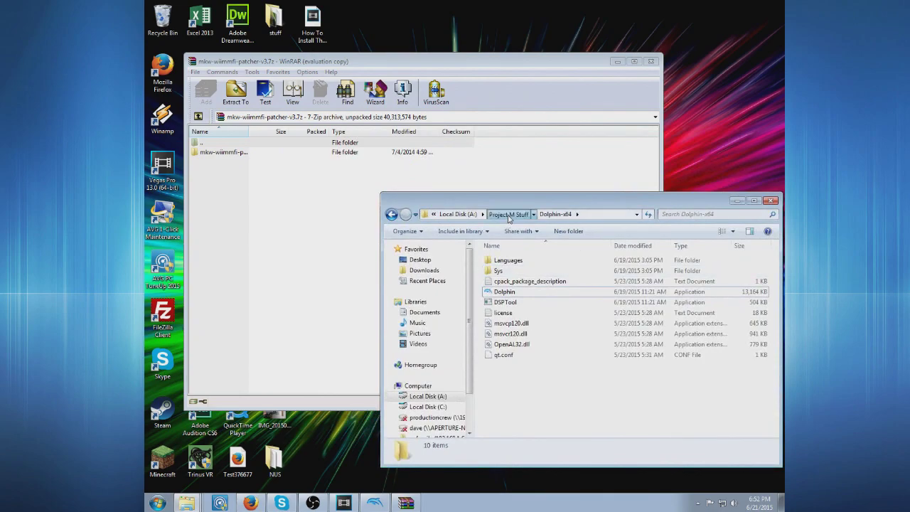
Extract the patcher folder into Project M Stuff and close WinRAR
{"action": "left_click", "coordinate": [508, 214]}
{"action": "mouse_move", "coordinate": [226, 152]}
{"action": "left_mouse_down"}
{"action": "mouse_move", "coordinate": [476, 301]}
{"action": "mouse_move", "coordinate": [722, 419]}
{"action": "left_mouse_up"}
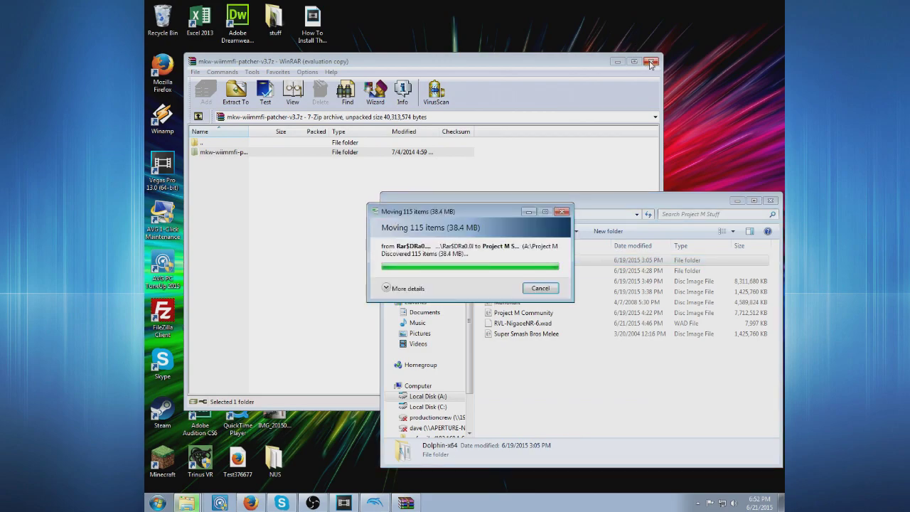
{"action": "left_click", "coordinate": [651, 62]}
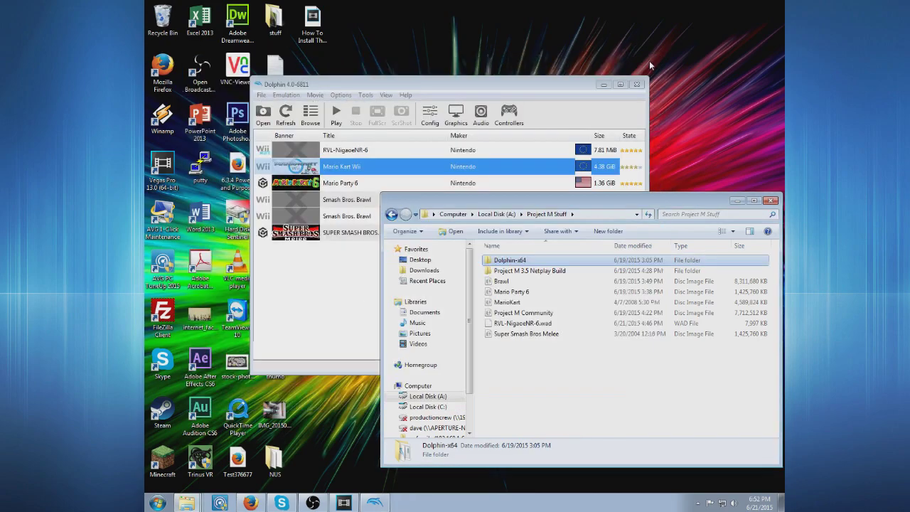
Dismiss the disc-burning window and refresh Project M Stuff to show the extracted patcher folder
{"action": "left_click", "coordinate": [512, 293]}
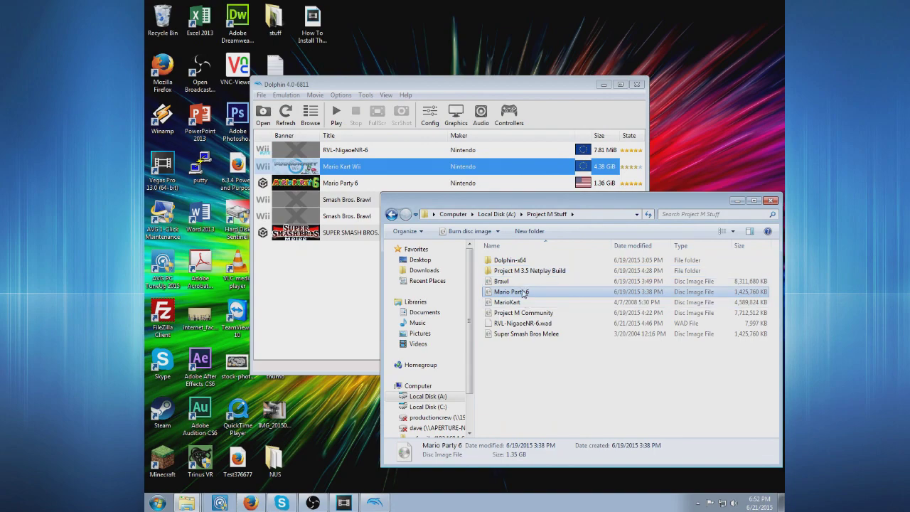
{"action": "double_click", "coordinate": [512, 302]}
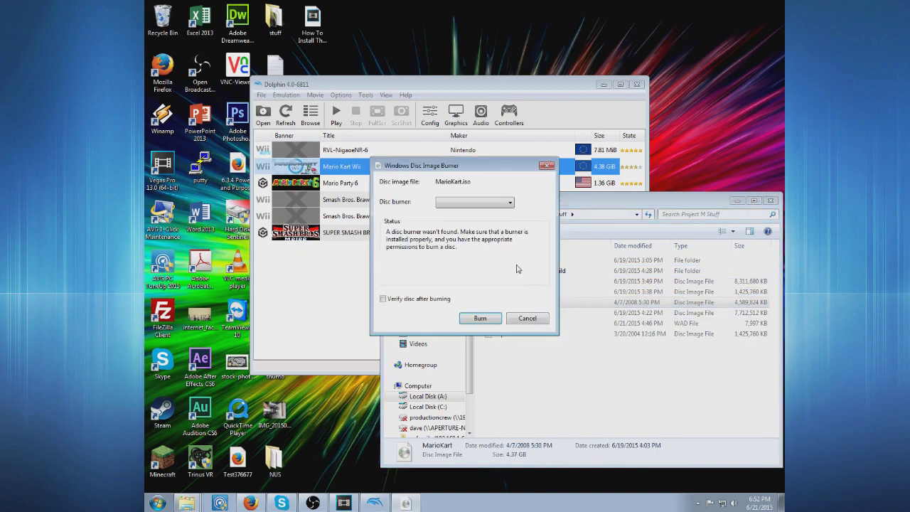
{"action": "left_click", "coordinate": [527, 318]}
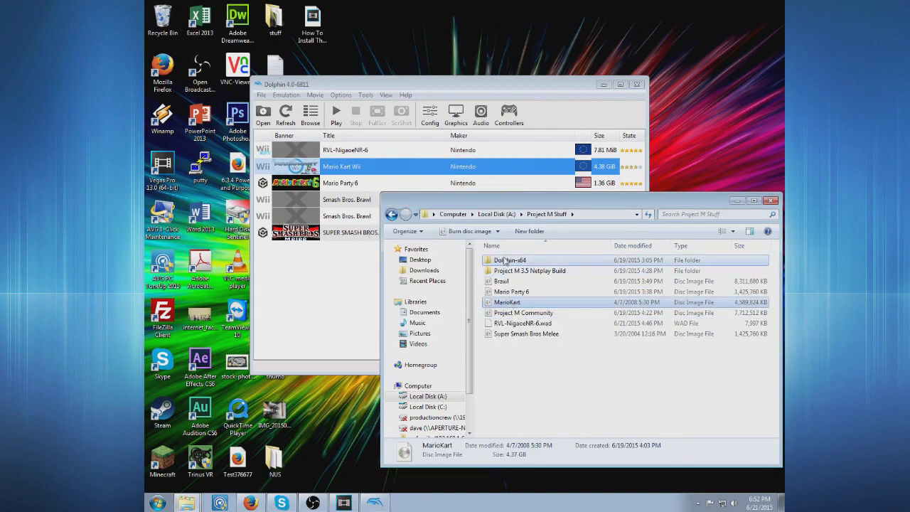
{"action": "key", "text": "ctrl+v"}
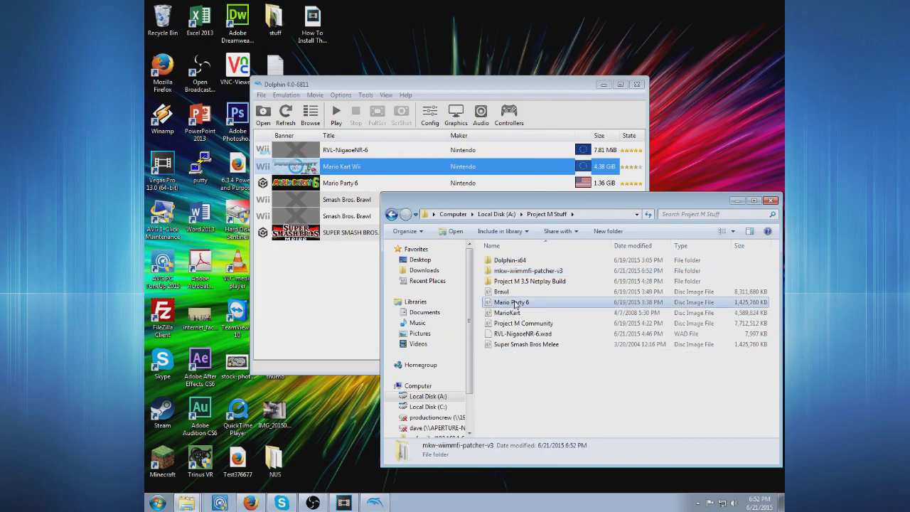
Move MarioKart into mkw-wiimmfi-patcher-v3 and run its patch-wiimmfi script
{"action": "left_click", "coordinate": [517, 304]}
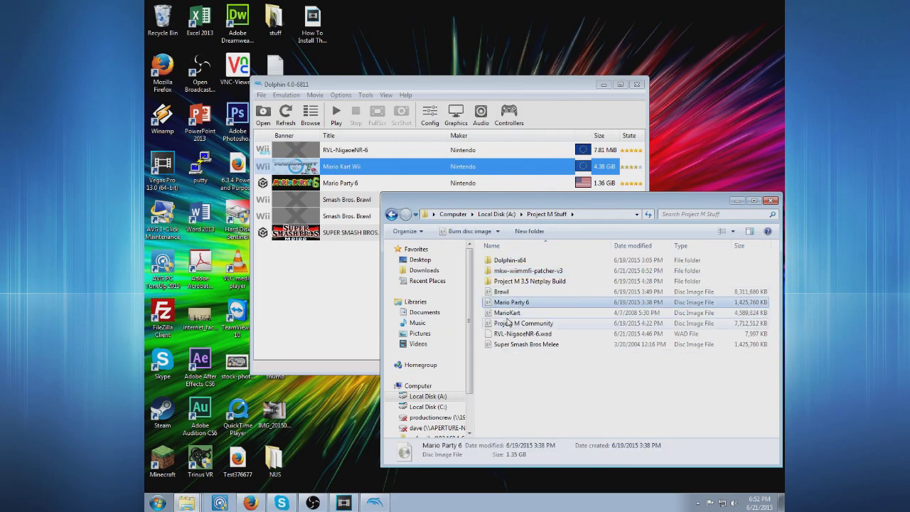
{"action": "left_click", "coordinate": [509, 315]}
{"action": "mouse_move", "coordinate": [505, 293]}
{"action": "left_mouse_down"}
{"action": "mouse_move", "coordinate": [513, 266]}
{"action": "mouse_move", "coordinate": [519, 274]}
{"action": "left_mouse_up"}
{"action": "double_click", "coordinate": [519, 274]}
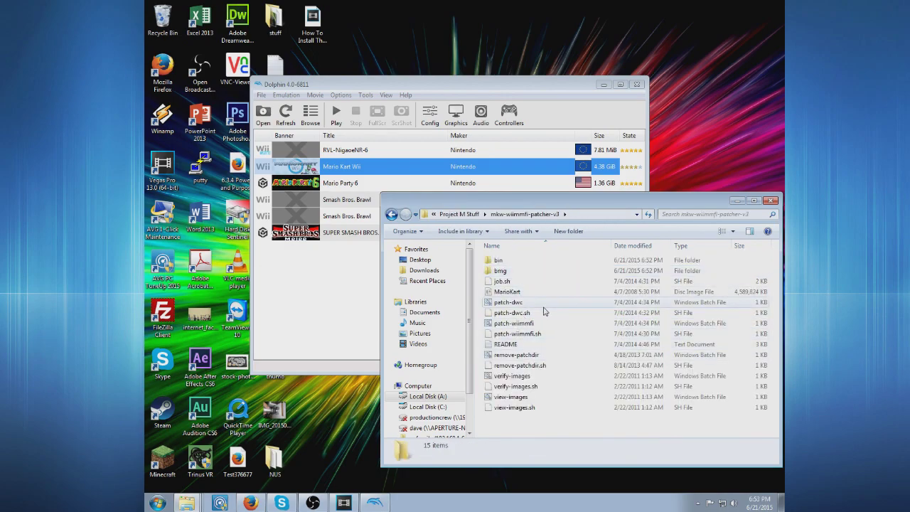
{"action": "double_click", "coordinate": [545, 323]}
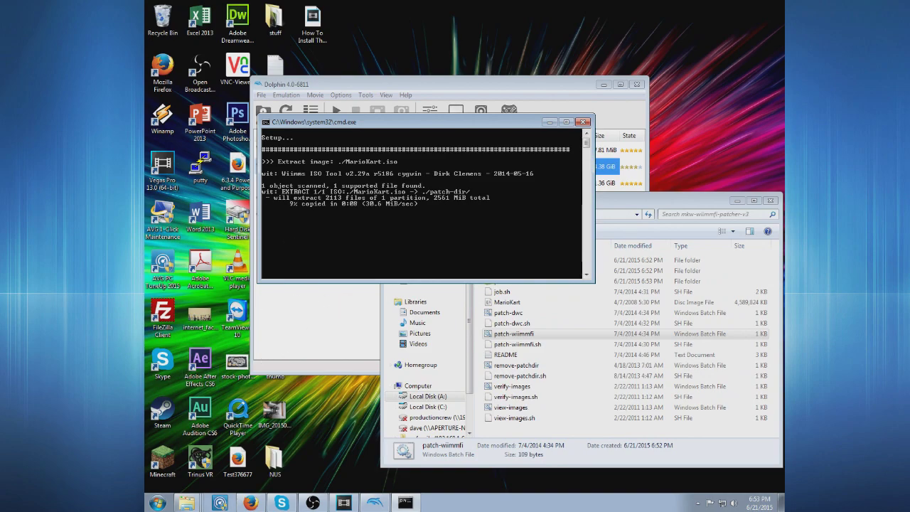
Wait for patch-wiimmfi to save the patched MarioKart.iso to wiimmfi-images, then close the console
{"action": "left_click", "coordinate": [336, 376]}
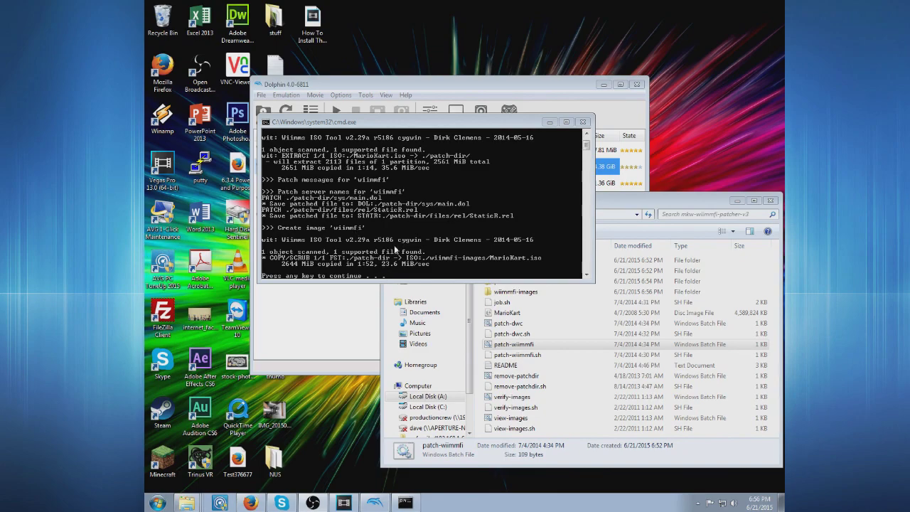
{"action": "left_click", "coordinate": [430, 191]}
{"action": "key", "text": "Return"}
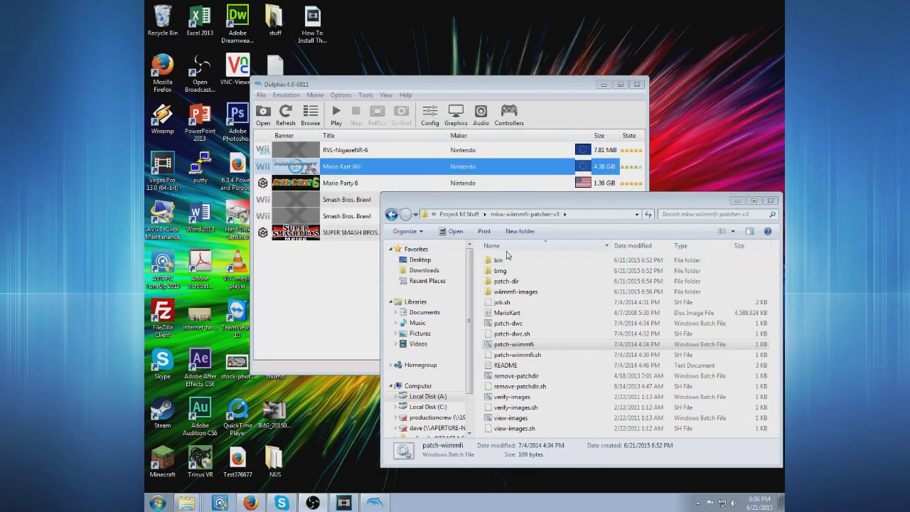
Cut the patched MarioKart image from wiimmfi-images and paste it into Project M Stuff
{"action": "double_click", "coordinate": [516, 292]}
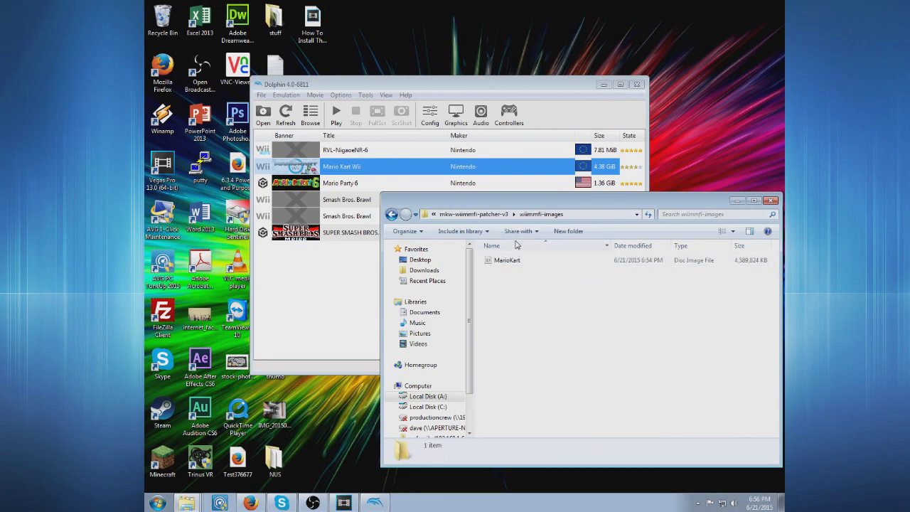
{"action": "left_click", "coordinate": [526, 261]}
{"action": "right_click", "coordinate": [526, 261]}
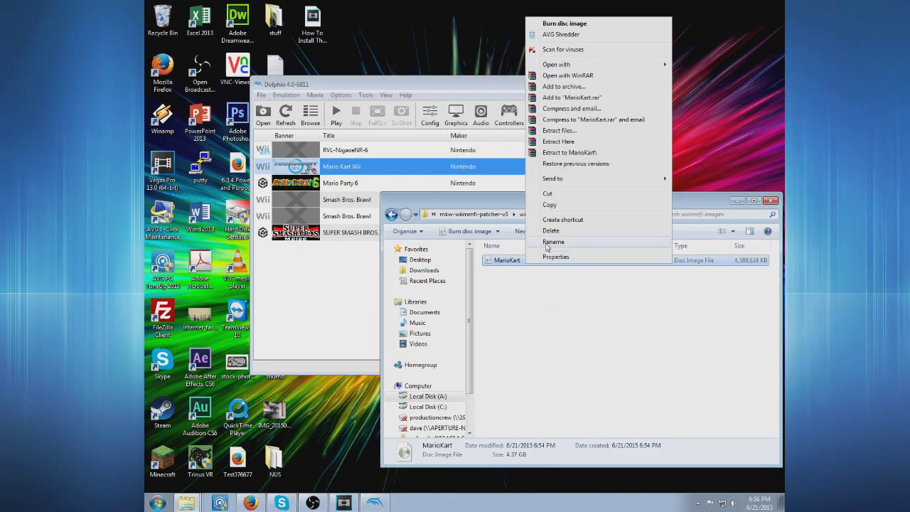
{"action": "left_click", "coordinate": [561, 205]}
{"action": "left_click", "coordinate": [474, 214]}
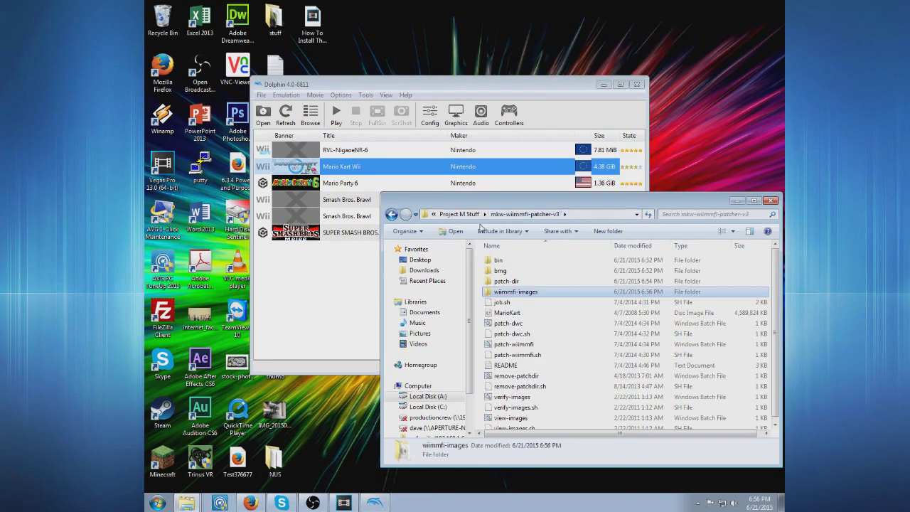
{"action": "left_click", "coordinate": [459, 214]}
{"action": "right_click", "coordinate": [535, 361]}
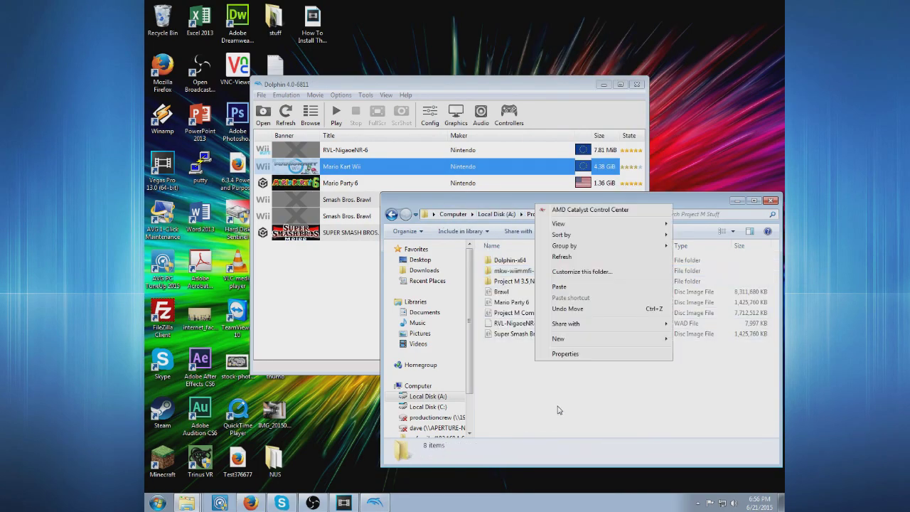
{"action": "left_click", "coordinate": [553, 287]}
Refresh Dolphin's game list and select Mario Kart Wii (4.38 GiB)
{"action": "left_click", "coordinate": [337, 324]}
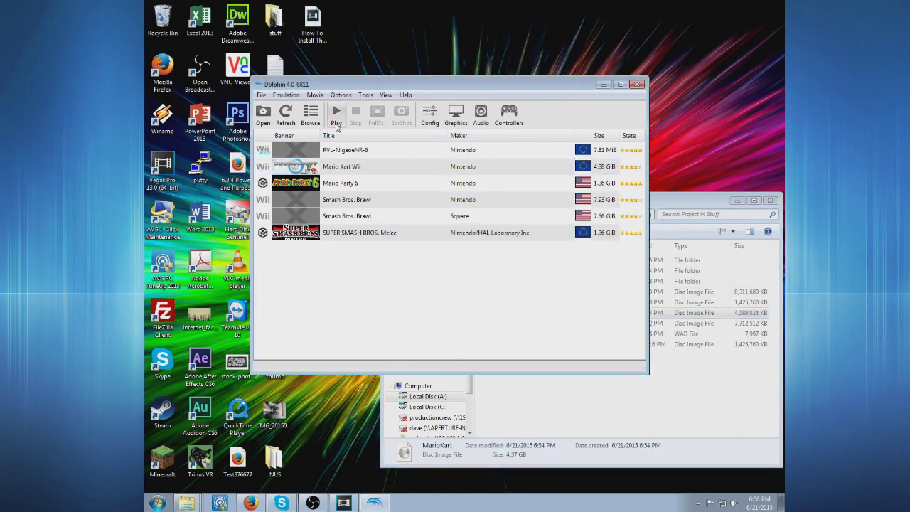
{"action": "left_click", "coordinate": [285, 114]}
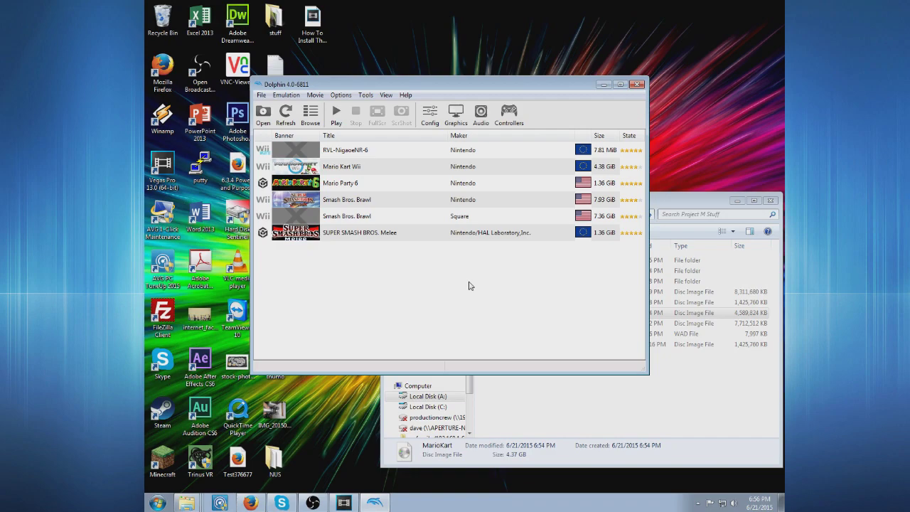
{"action": "left_click", "coordinate": [354, 169]}
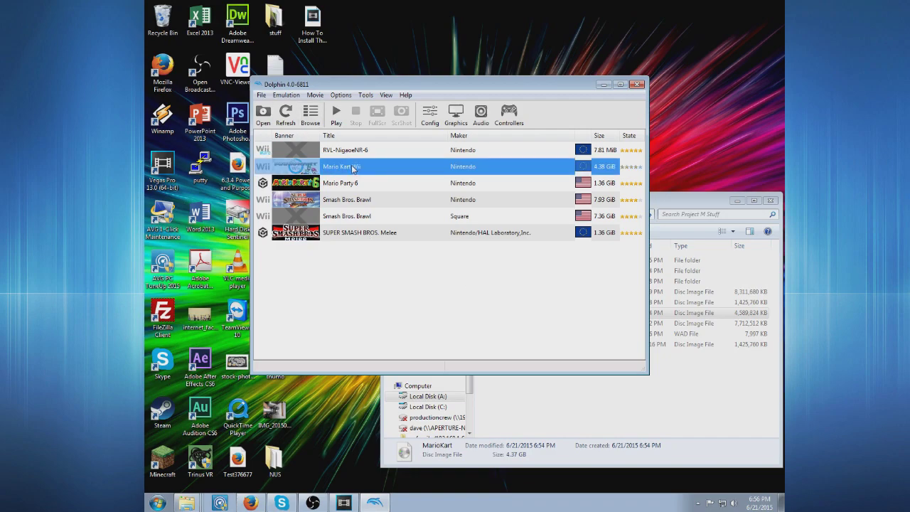
Start Mario Kart Wii, reach login error code 23915, and take the game out of full screen
{"action": "double_click", "coordinate": [353, 168]}
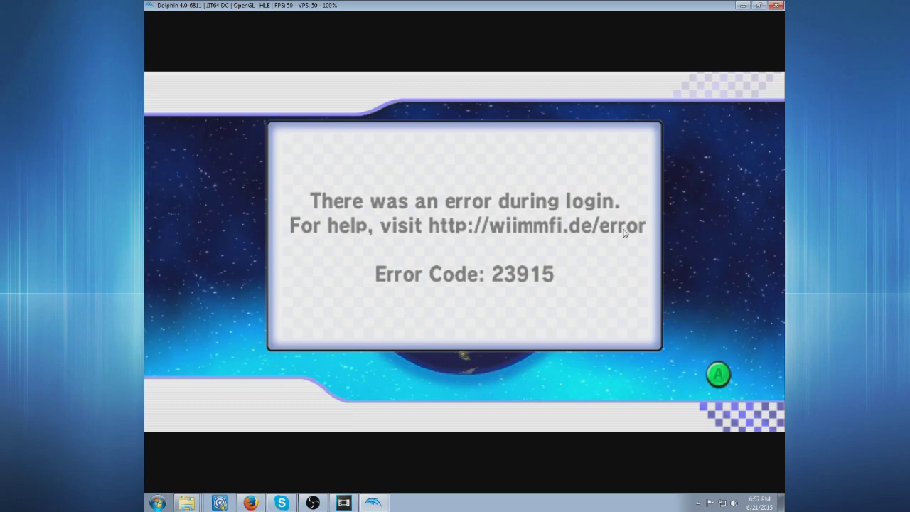
{"action": "key", "text": "alt+Return"}
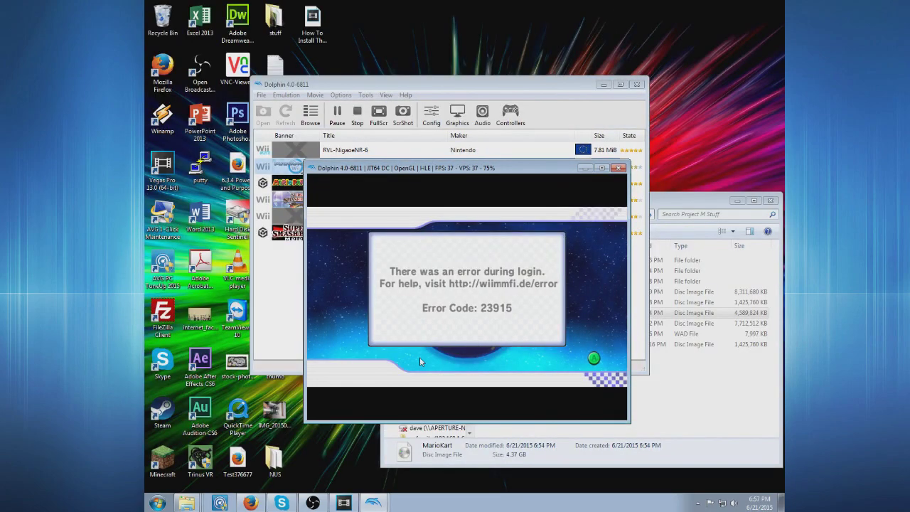
Open the Error Codes list from the Wiimmfi Main Page in Firefox
{"action": "left_click", "coordinate": [250, 503]}
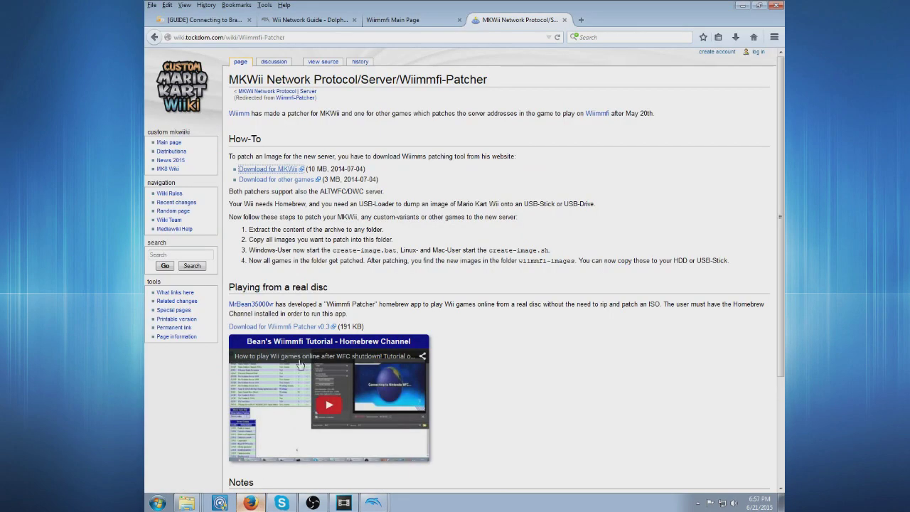
{"action": "left_click", "coordinate": [393, 20]}
{"action": "left_click", "coordinate": [309, 36]}
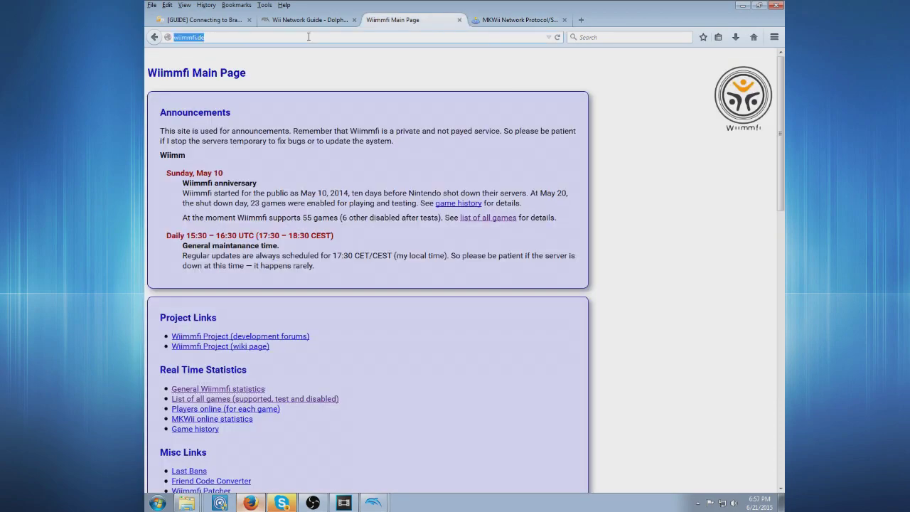
{"action": "left_click", "coordinate": [309, 37]}
{"action": "scroll", "coordinate": [284, 334], "scroll_direction": "down", "scroll_amount": 5}
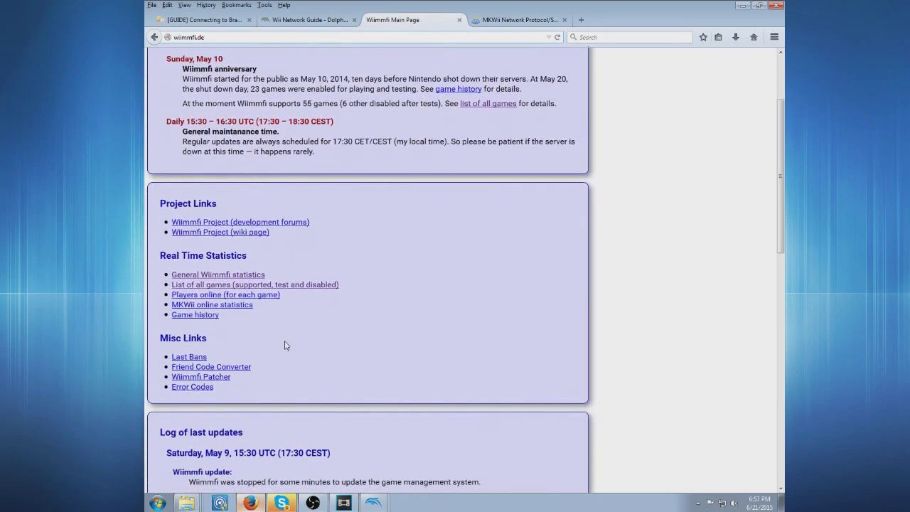
{"action": "left_click", "coordinate": [198, 331]}
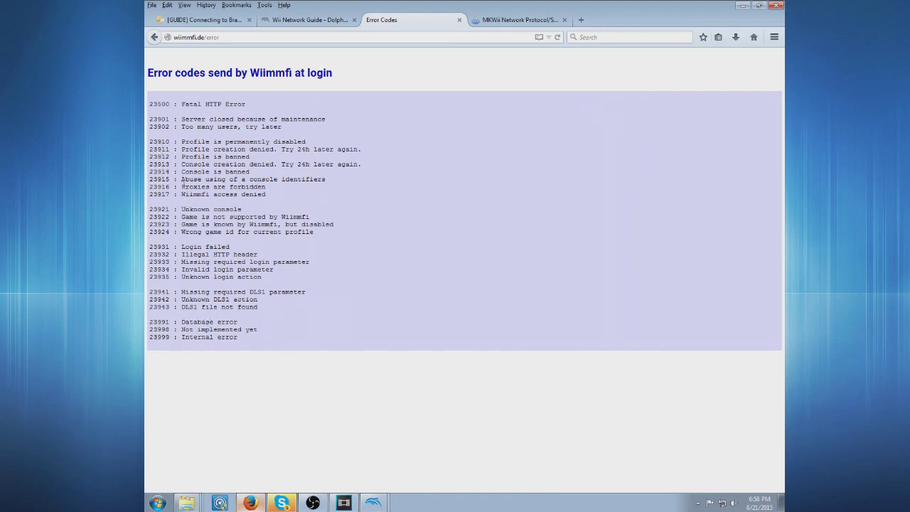
Highlight error 23915's meaning: 'Abuse using of a console identifier'
{"action": "mouse_move", "coordinate": [182, 181]}
{"action": "left_mouse_down"}
{"action": "mouse_move", "coordinate": [151, 181]}
{"action": "mouse_move", "coordinate": [332, 182]}
{"action": "left_mouse_up"}
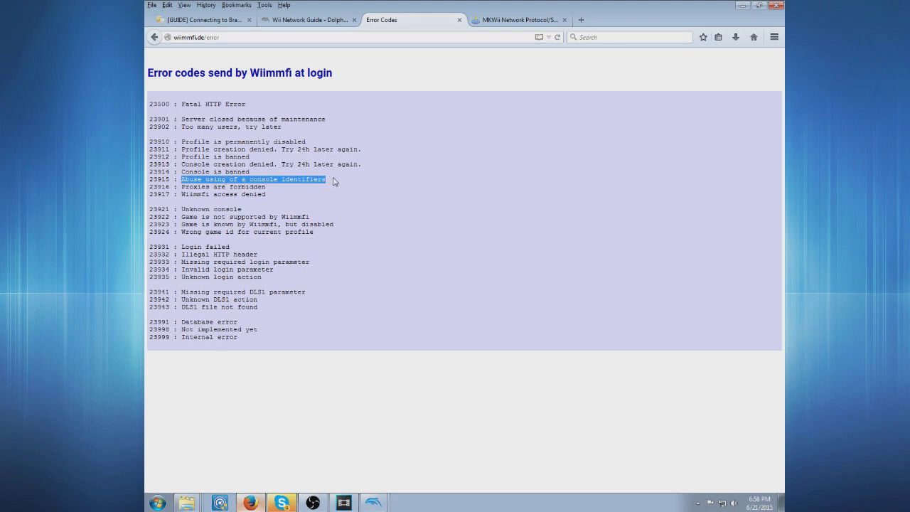
{"action": "left_click", "coordinate": [329, 182]}
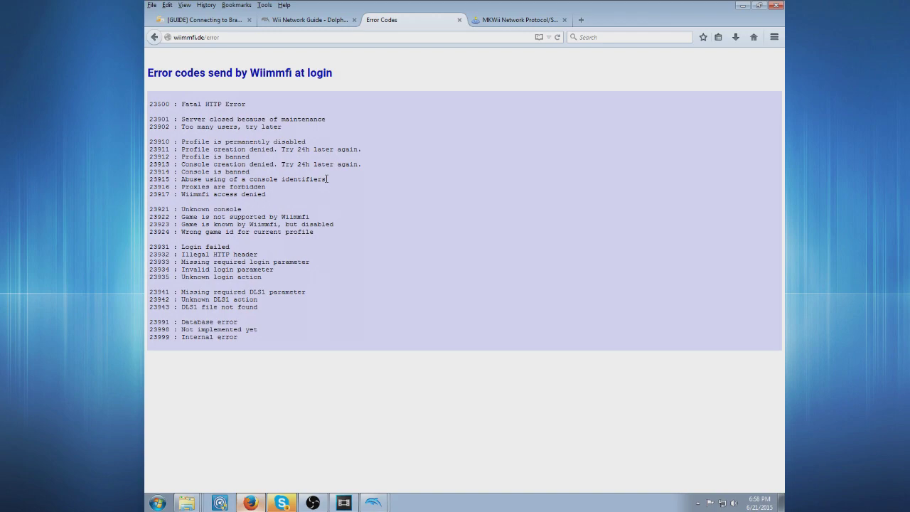
{"action": "left_click_drag", "start_coordinate": [328, 179], "coordinate": [181, 184]}
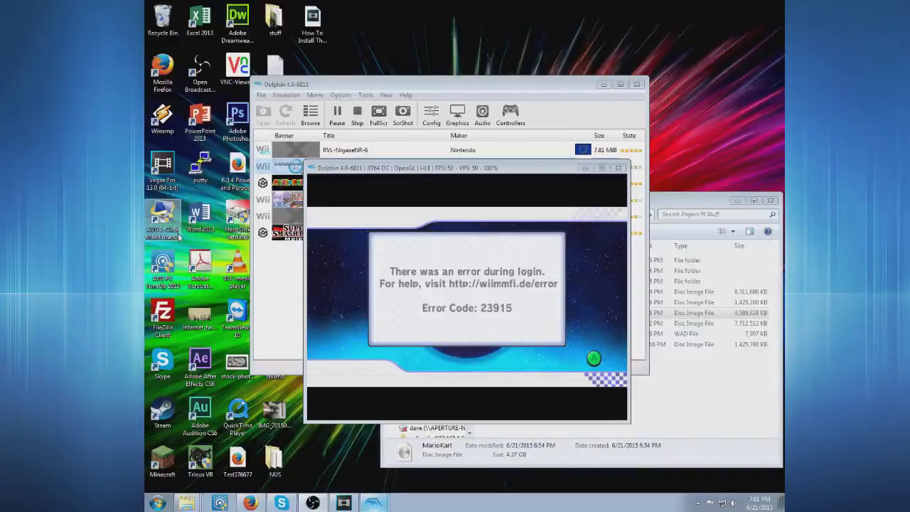
Stop the Mario Kart Wii emulation and close Dolphin
{"action": "left_click", "coordinate": [618, 168]}
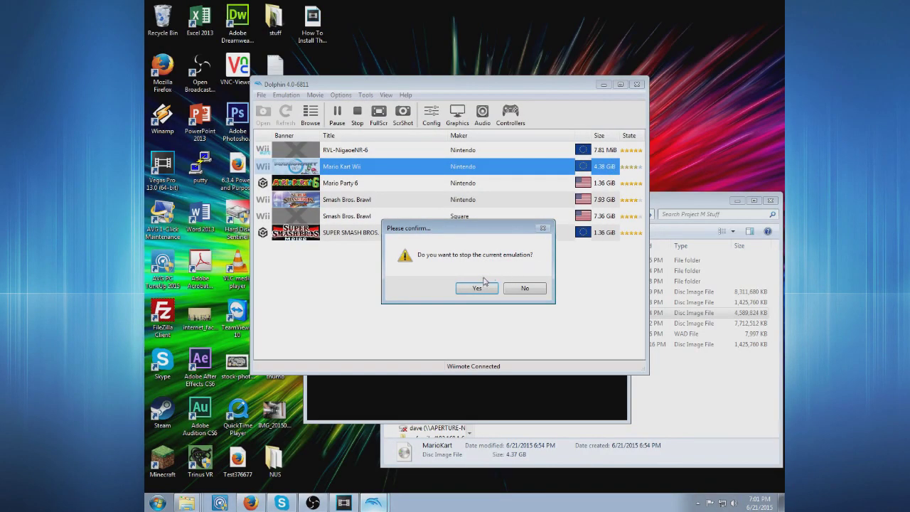
{"action": "left_click", "coordinate": [483, 286]}
{"action": "left_click", "coordinate": [638, 85]}
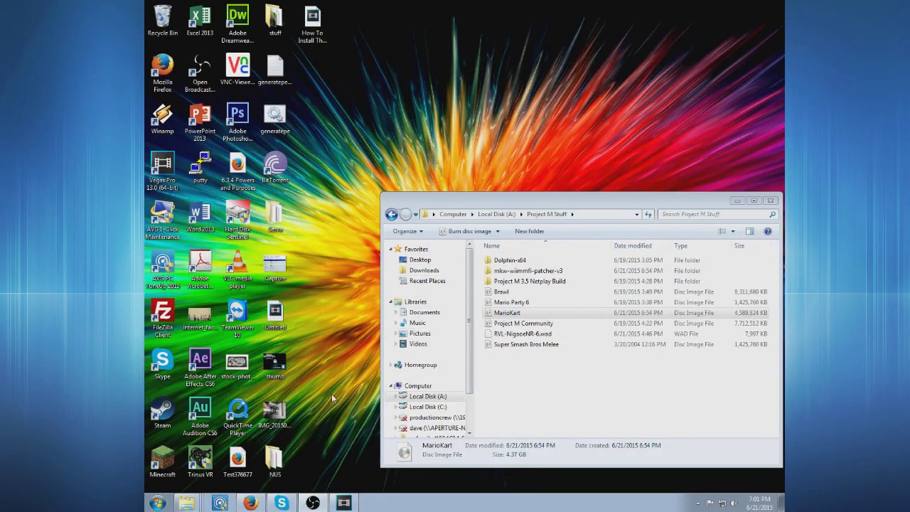
Refresh the desktop and move the Wiimmfi Unbanner icon in among the other icons
{"action": "right_click", "coordinate": [334, 357]}
{"action": "left_click", "coordinate": [362, 260]}
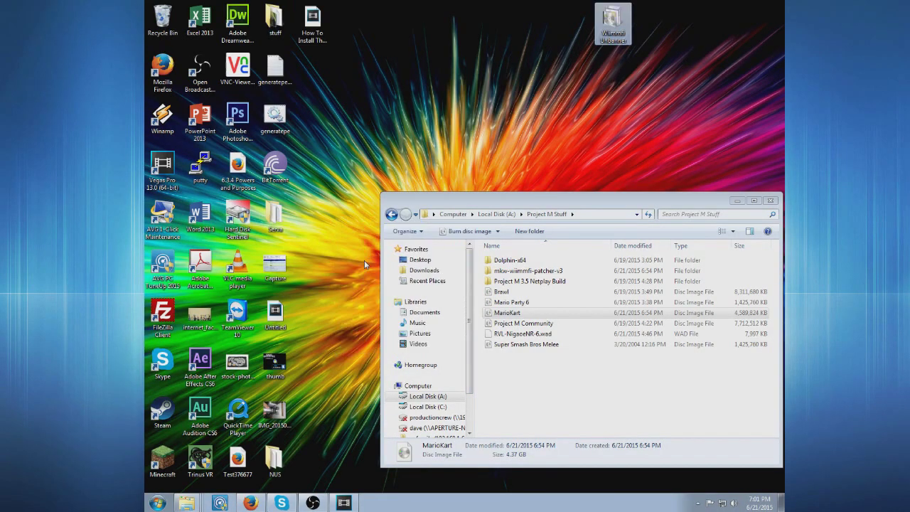
{"action": "left_click_drag", "start_coordinate": [611, 29], "coordinate": [478, 81]}
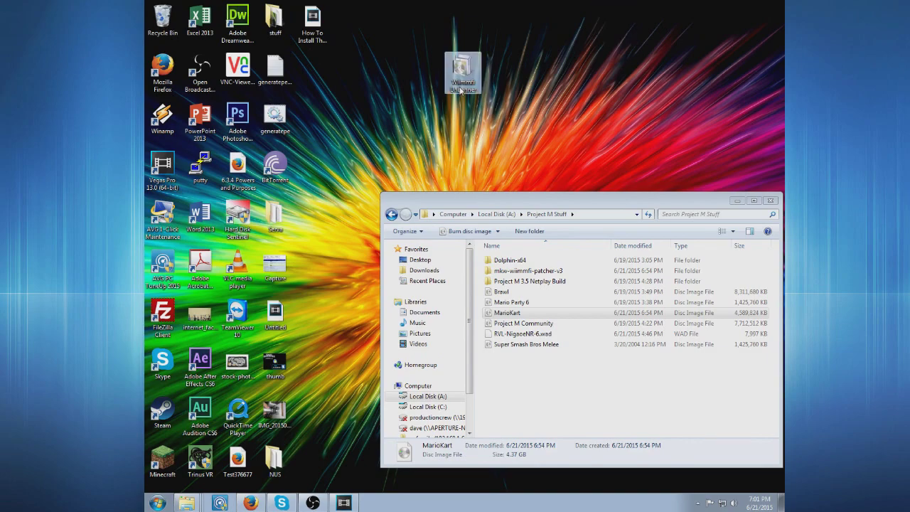
Skim post #1 of the [UNOFFICIAL]Dolphin NAND Generator forum thread, then minimize Firefox
{"action": "left_click", "coordinate": [250, 503]}
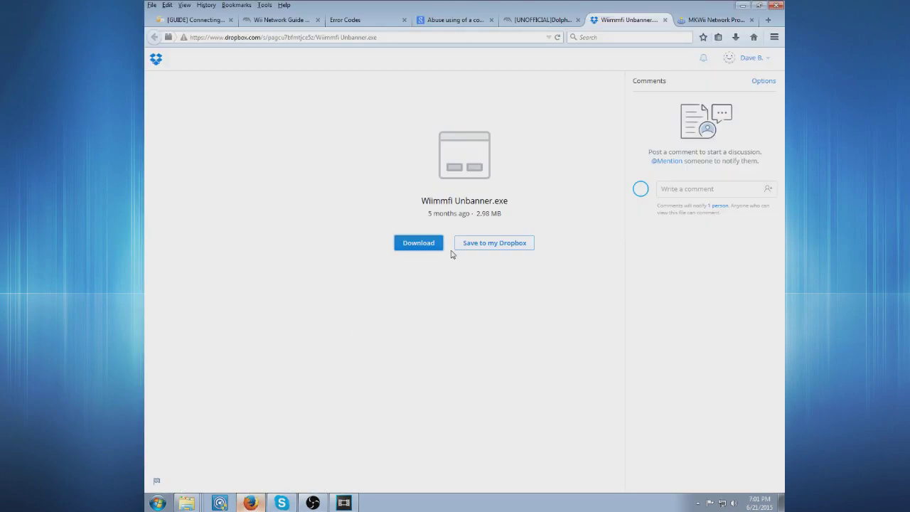
{"action": "left_click", "coordinate": [542, 20]}
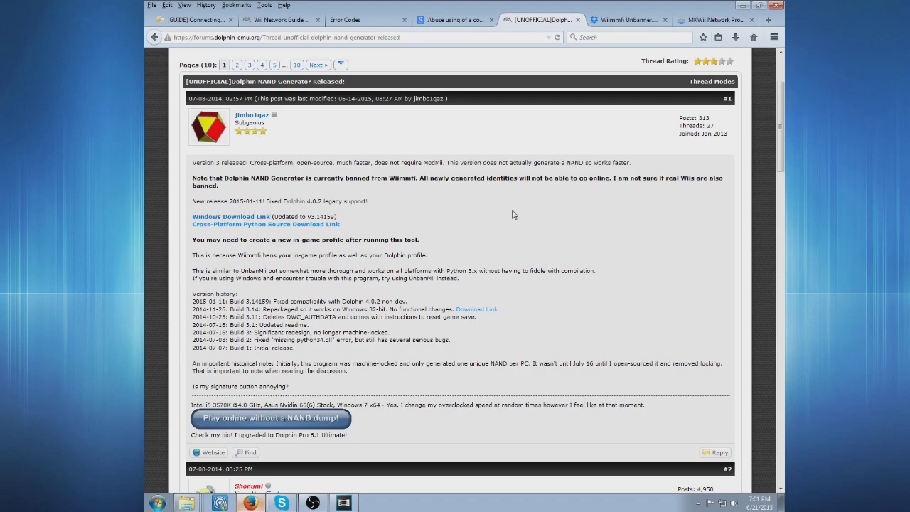
{"action": "scroll", "coordinate": [524, 311], "scroll_direction": "down", "scroll_amount": 3}
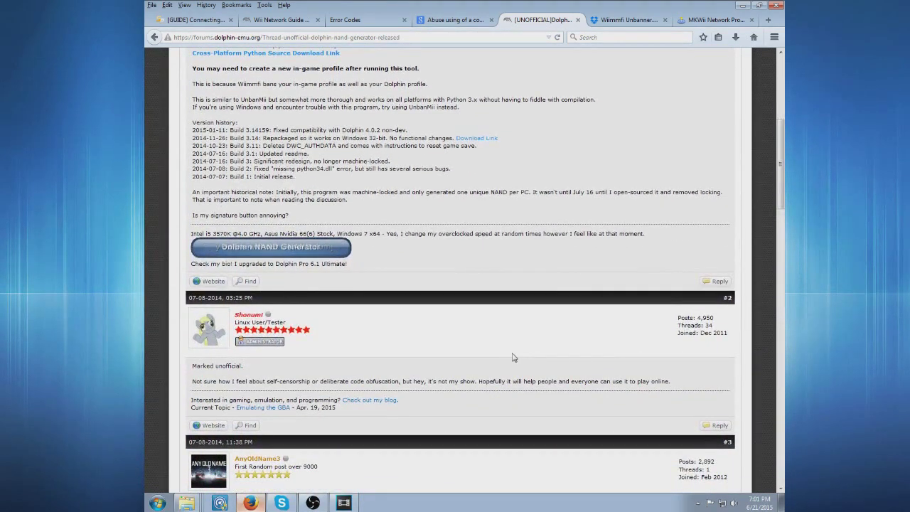
{"action": "scroll", "coordinate": [509, 356], "scroll_direction": "up", "scroll_amount": 3}
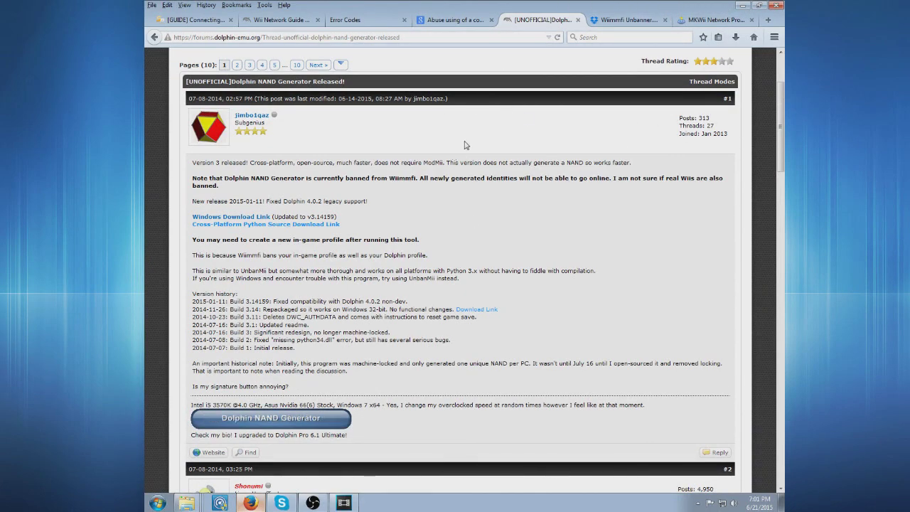
{"action": "left_click", "coordinate": [743, 6]}
Run Wiimmfi Unbanner on the My Documents\Dolphin Emulator folder, then exit once it reports done
{"action": "double_click", "coordinate": [471, 77]}
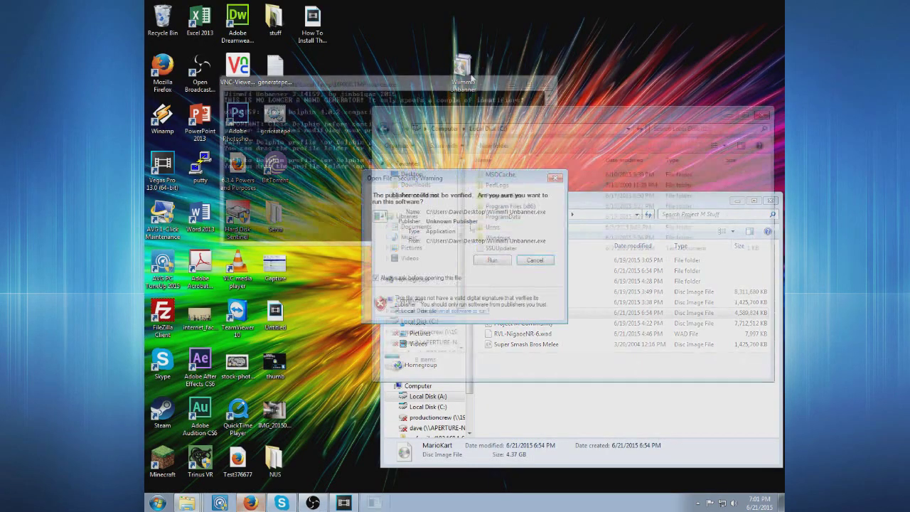
{"action": "double_click", "coordinate": [503, 228]}
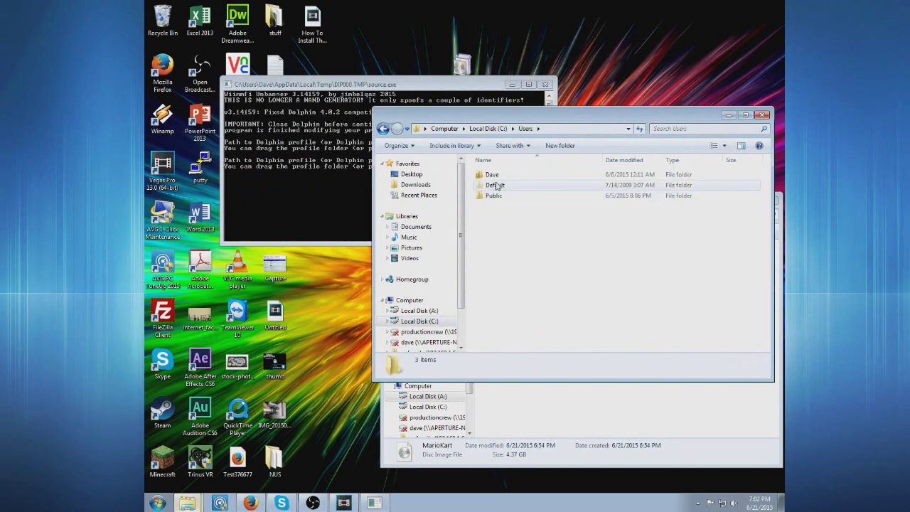
{"action": "double_click", "coordinate": [492, 175]}
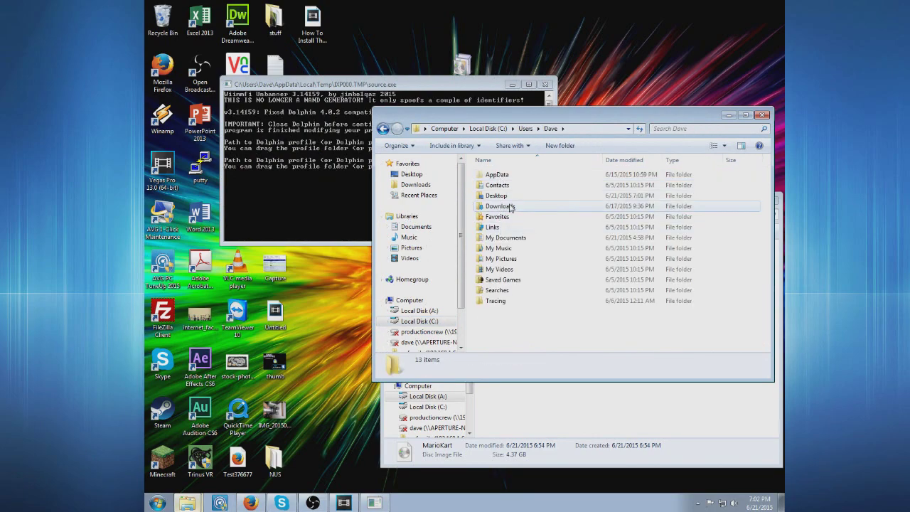
{"action": "double_click", "coordinate": [505, 237]}
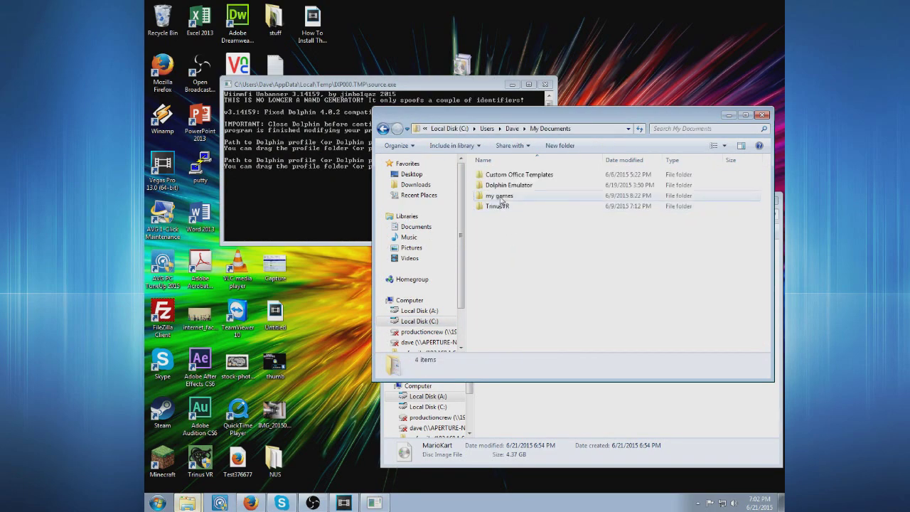
{"action": "left_click", "coordinate": [520, 187]}
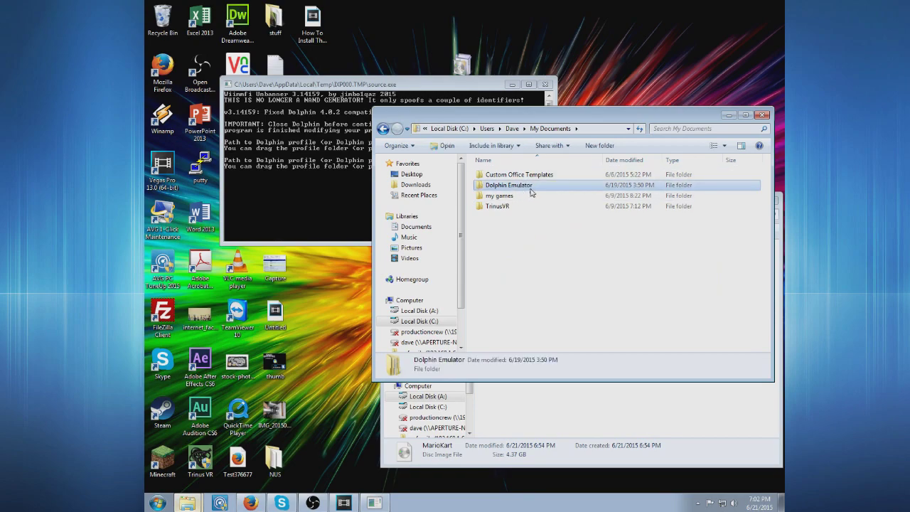
{"action": "left_click_drag", "start_coordinate": [324, 183], "coordinate": [329, 187]}
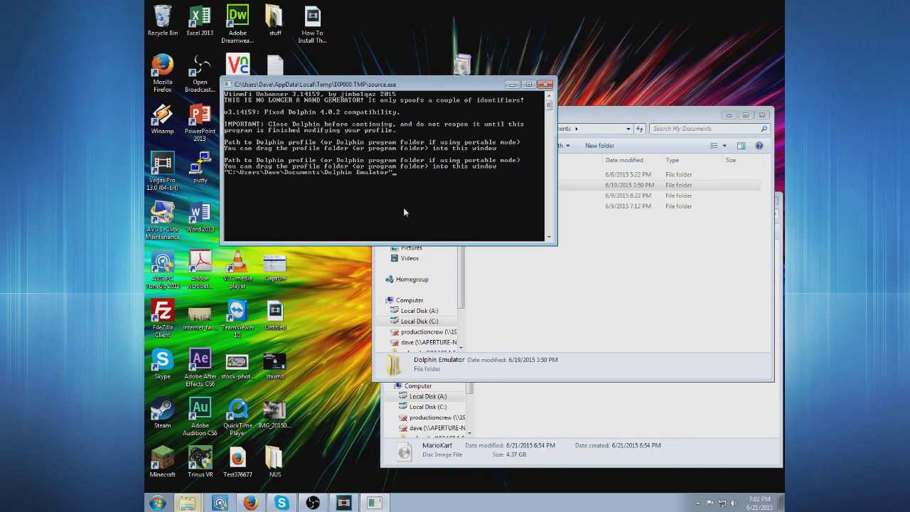
{"action": "key", "text": "Return"}
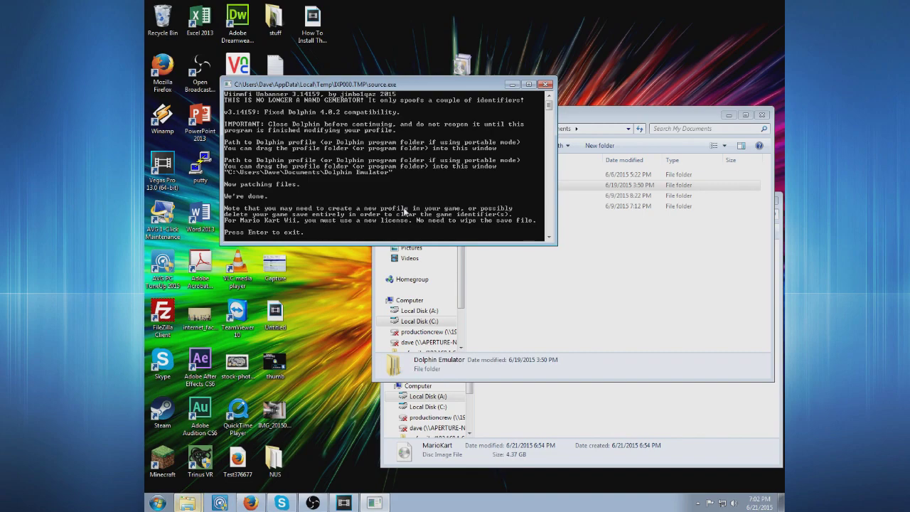
{"action": "key", "text": "Return"}
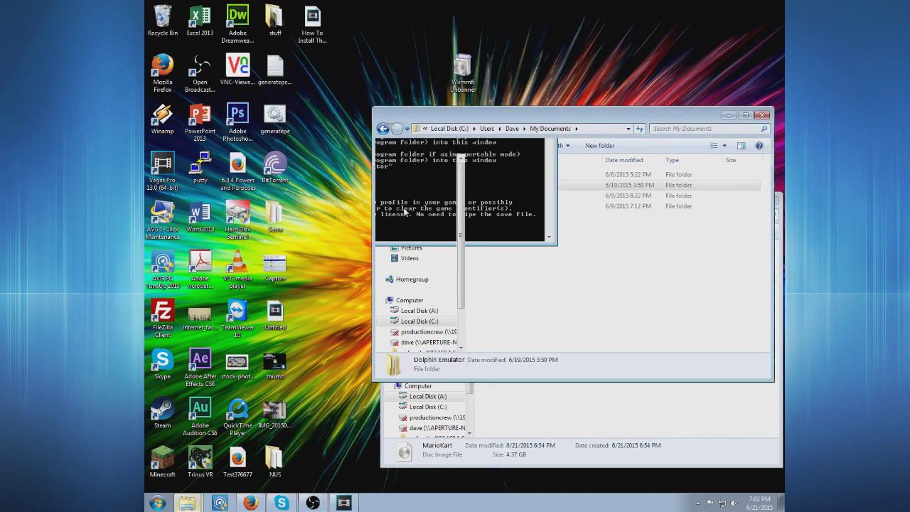
Minimize My Documents and start Dolphin.exe from the Dolphin-x64 folder
{"action": "left_click", "coordinate": [533, 404]}
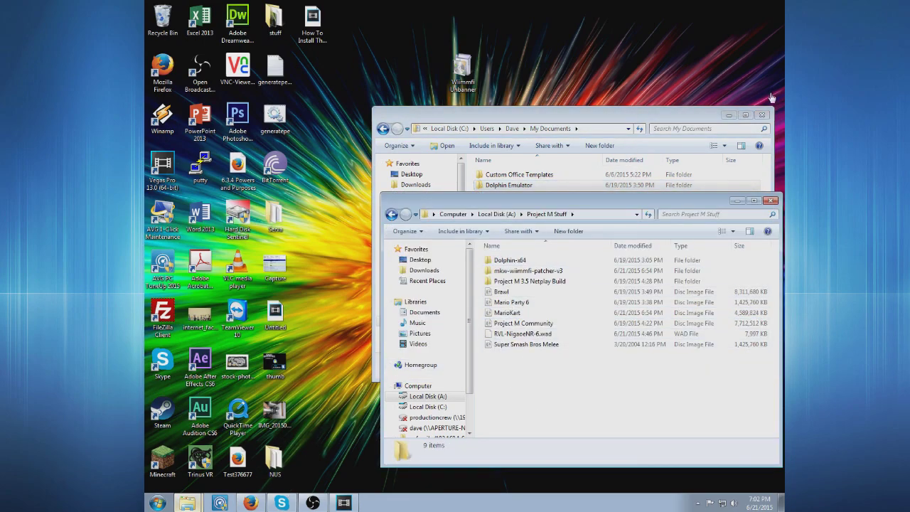
{"action": "left_click", "coordinate": [729, 115]}
{"action": "double_click", "coordinate": [462, 68]}
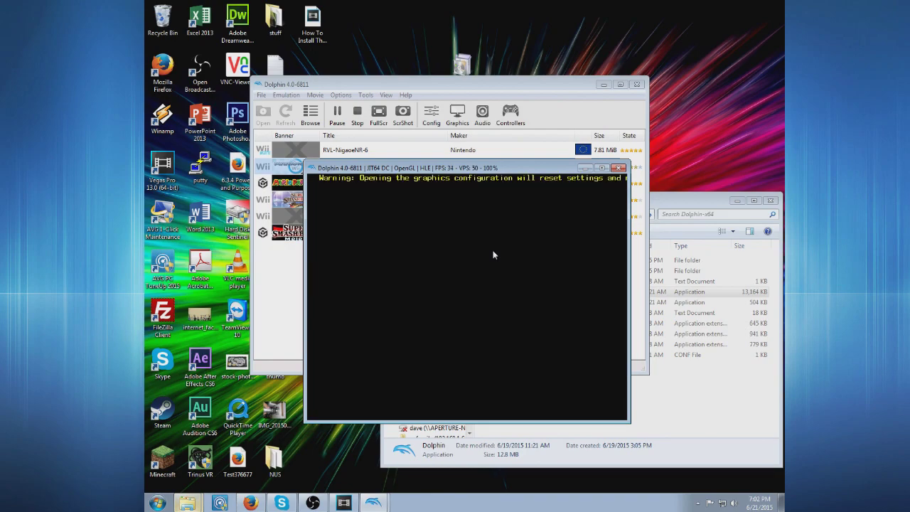
Erase the existing Mario Kart Wii licence via Licence Settings, confirming Yes
{"action": "left_click", "coordinate": [493, 254]}
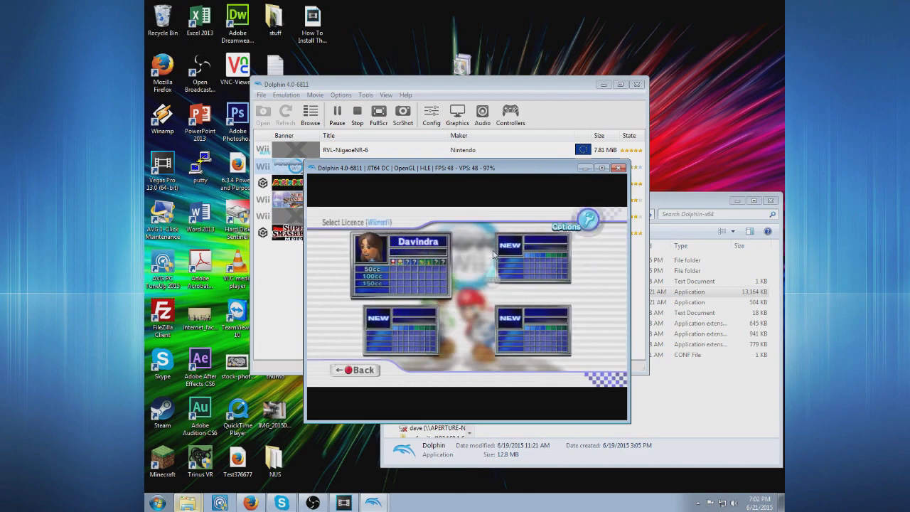
{"action": "left_click", "coordinate": [399, 269]}
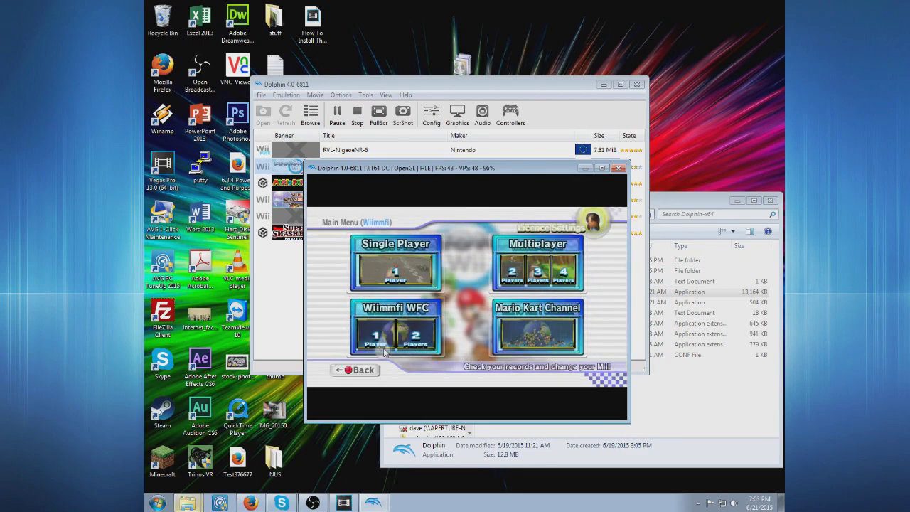
{"action": "left_click", "coordinate": [384, 351]}
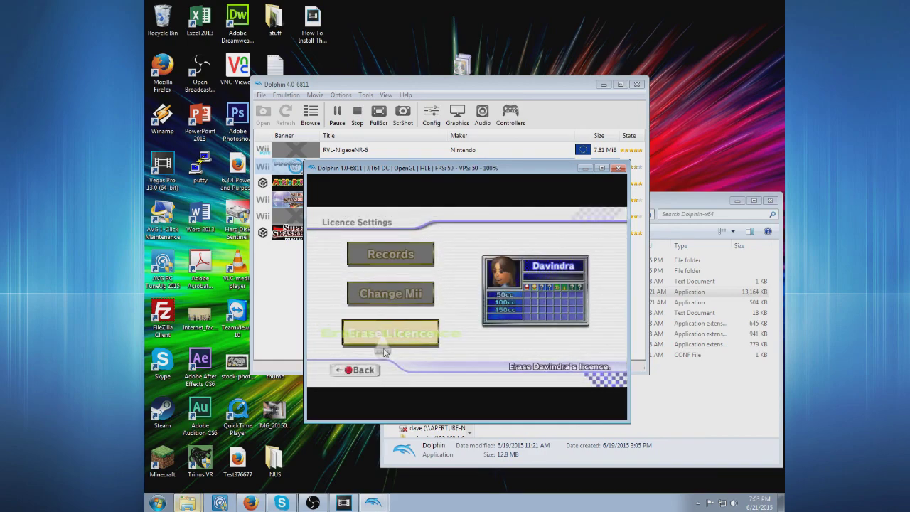
{"action": "left_click", "coordinate": [384, 351]}
{"action": "left_click", "coordinate": [384, 351]}
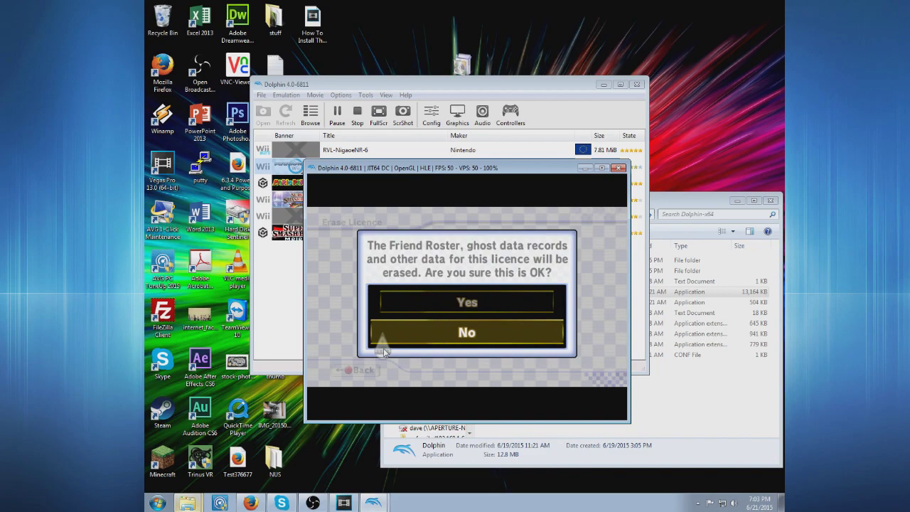
{"action": "key", "text": "Up"}
{"action": "left_click", "coordinate": [384, 351]}
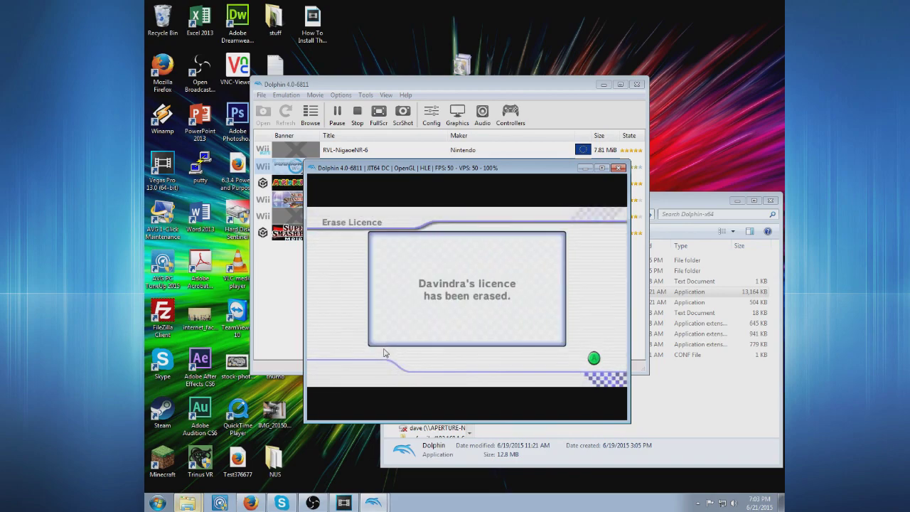
{"action": "left_click", "coordinate": [384, 353]}
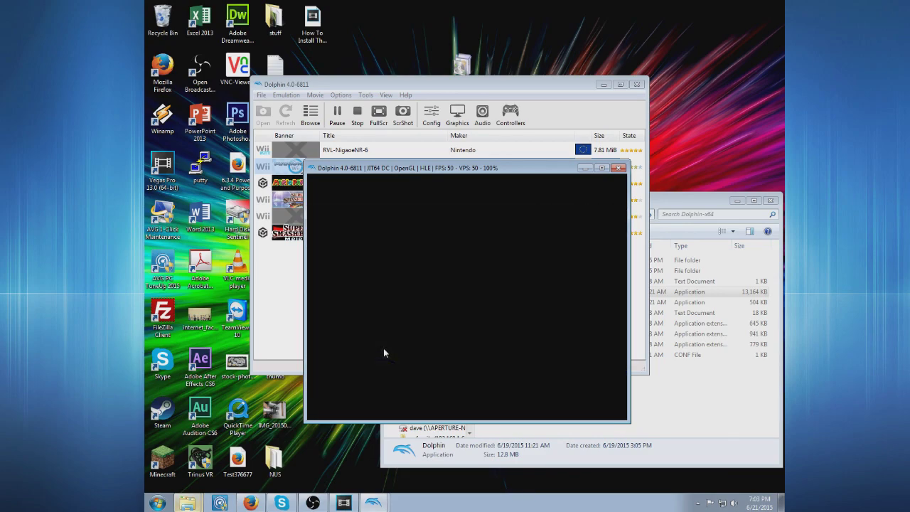
Create a new licence in the empty slot for the same Mii and reach the main menu
{"action": "left_click", "coordinate": [383, 349]}
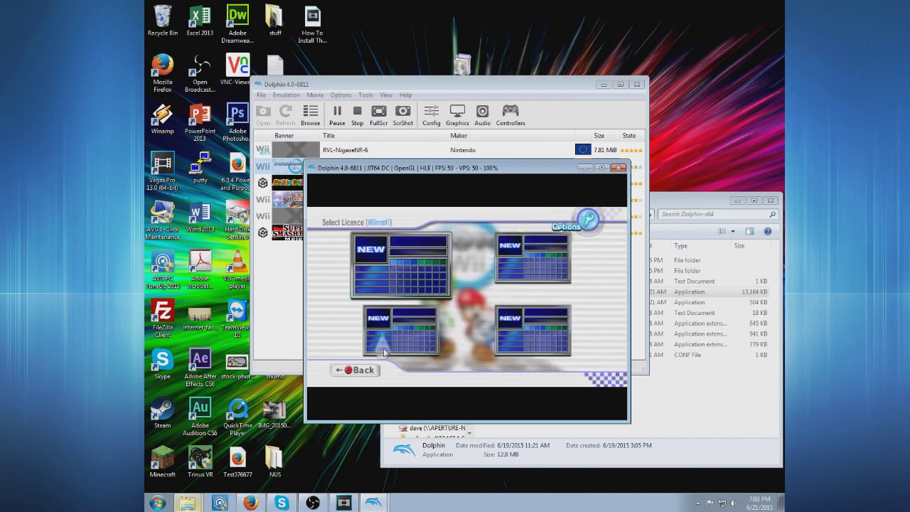
{"action": "left_click", "coordinate": [383, 351]}
{"action": "left_click", "coordinate": [383, 349]}
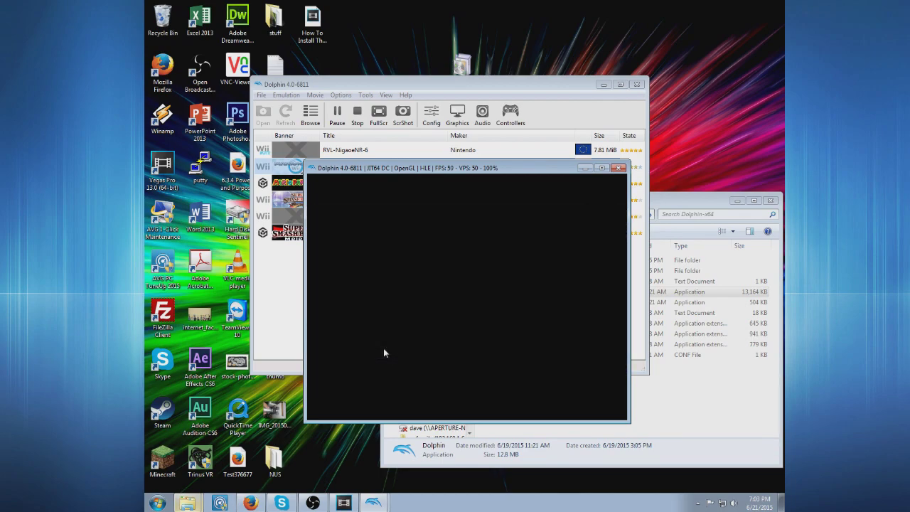
{"action": "left_click", "coordinate": [384, 350]}
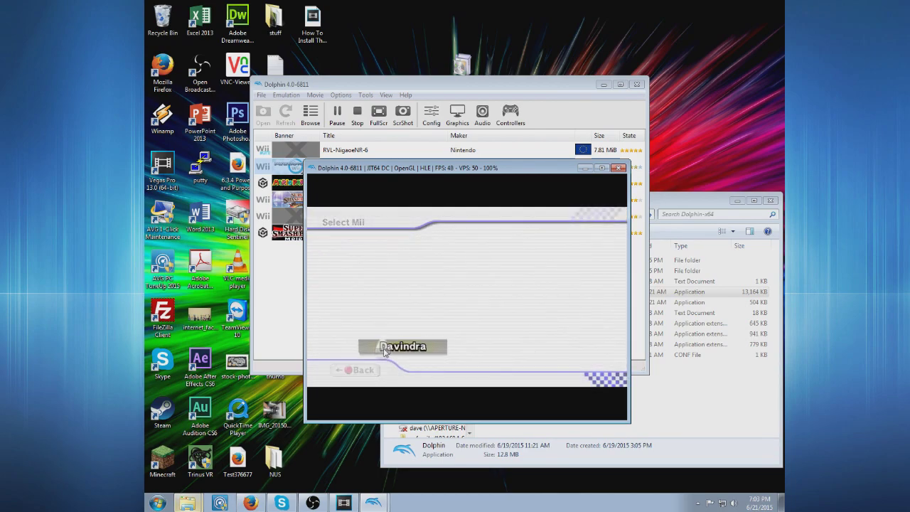
{"action": "left_click", "coordinate": [383, 352]}
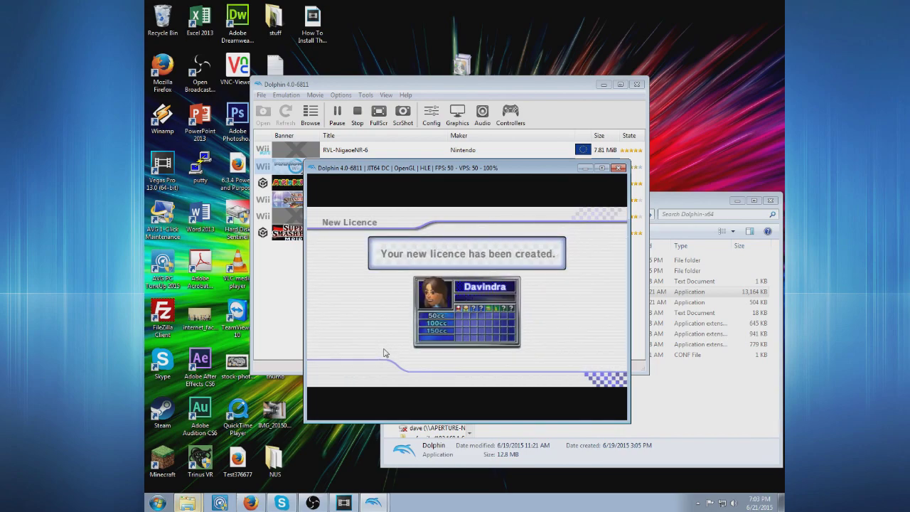
{"action": "left_click", "coordinate": [384, 349]}
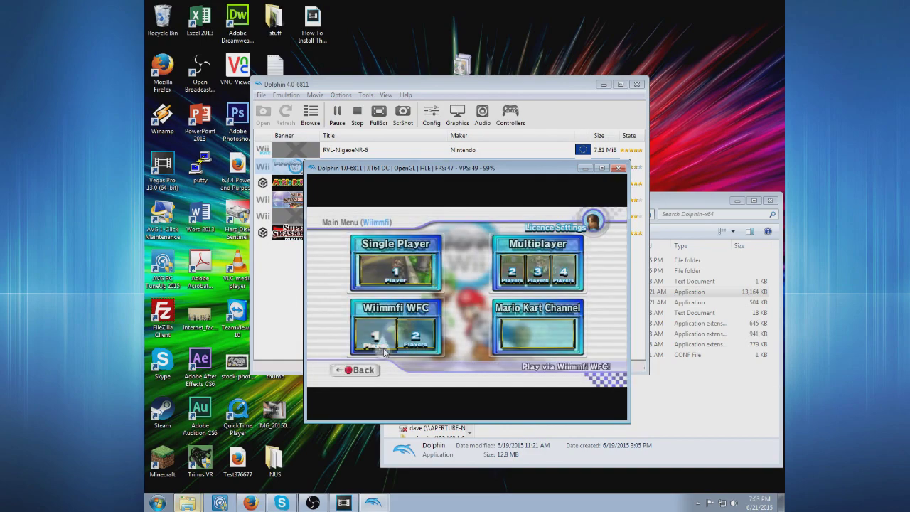
Enter 1-player Wiimmfi WFC, pass both notices, and allow game data to be sent
{"action": "left_click", "coordinate": [385, 351]}
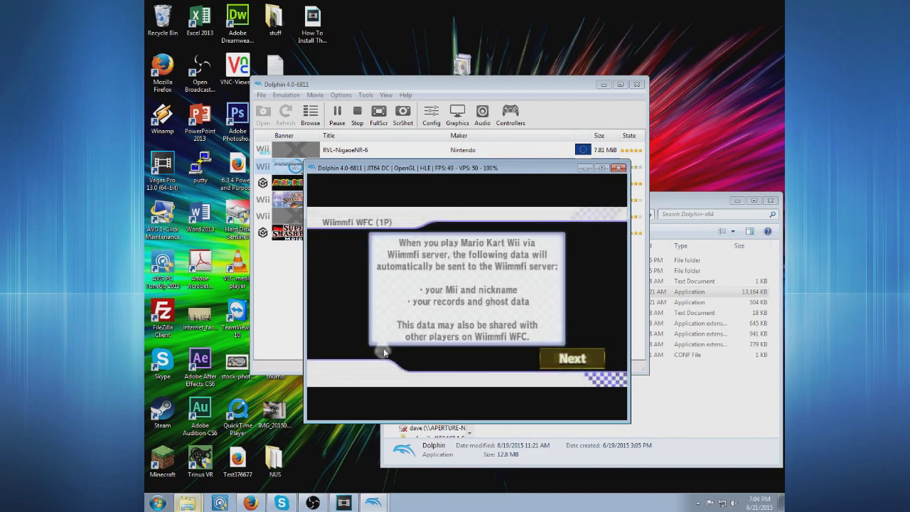
{"action": "left_click", "coordinate": [384, 351]}
{"action": "left_click", "coordinate": [384, 351]}
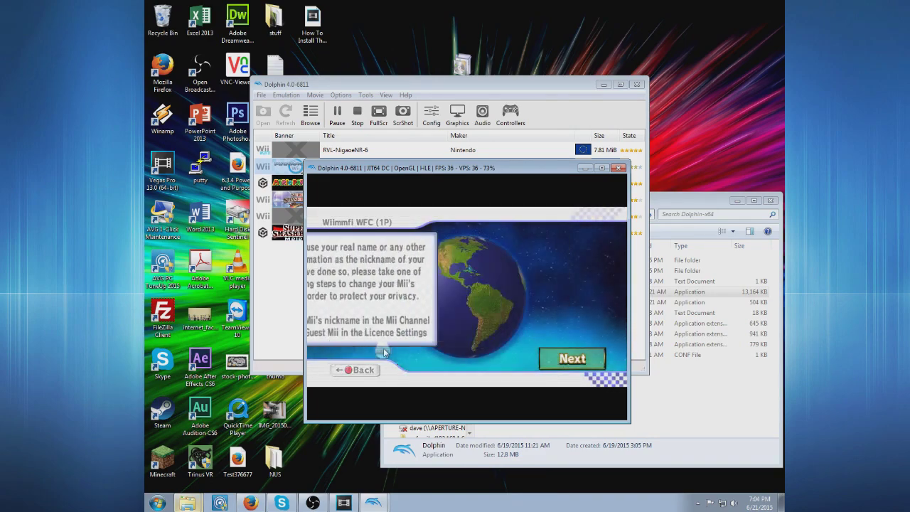
{"action": "key", "text": "Up"}
{"action": "key", "text": "Return"}
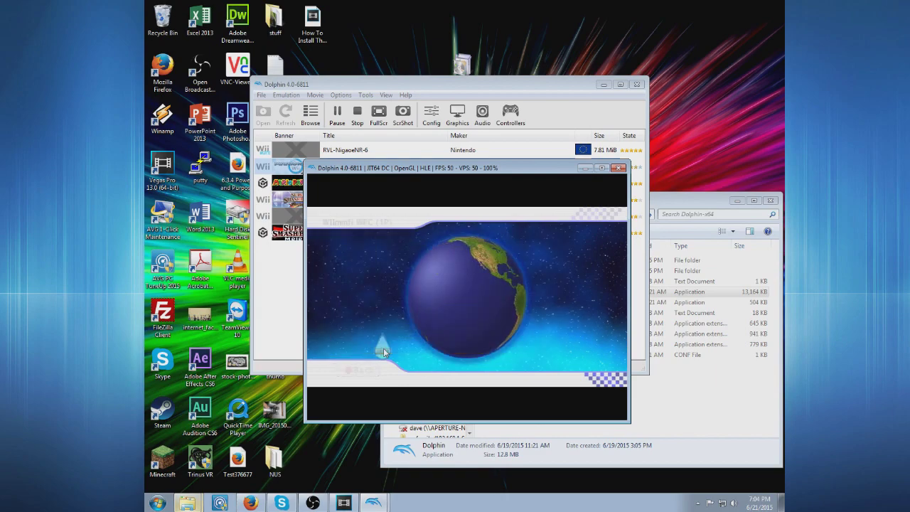